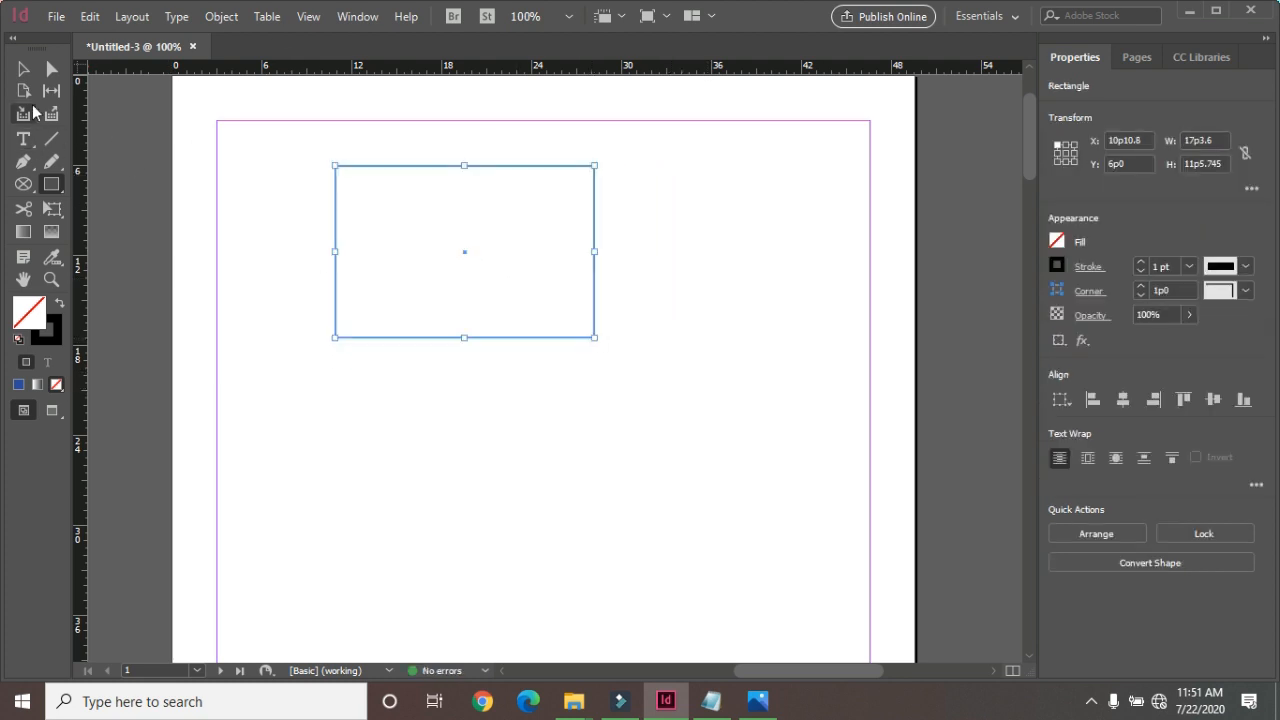
Move the rectangle slightly right and fill it with teal, RGB 43, 178, 174.
{"action": "left_click", "coordinate": [23, 68]}
{"action": "left_click_drag", "start_coordinate": [380, 162], "coordinate": [429, 171]}
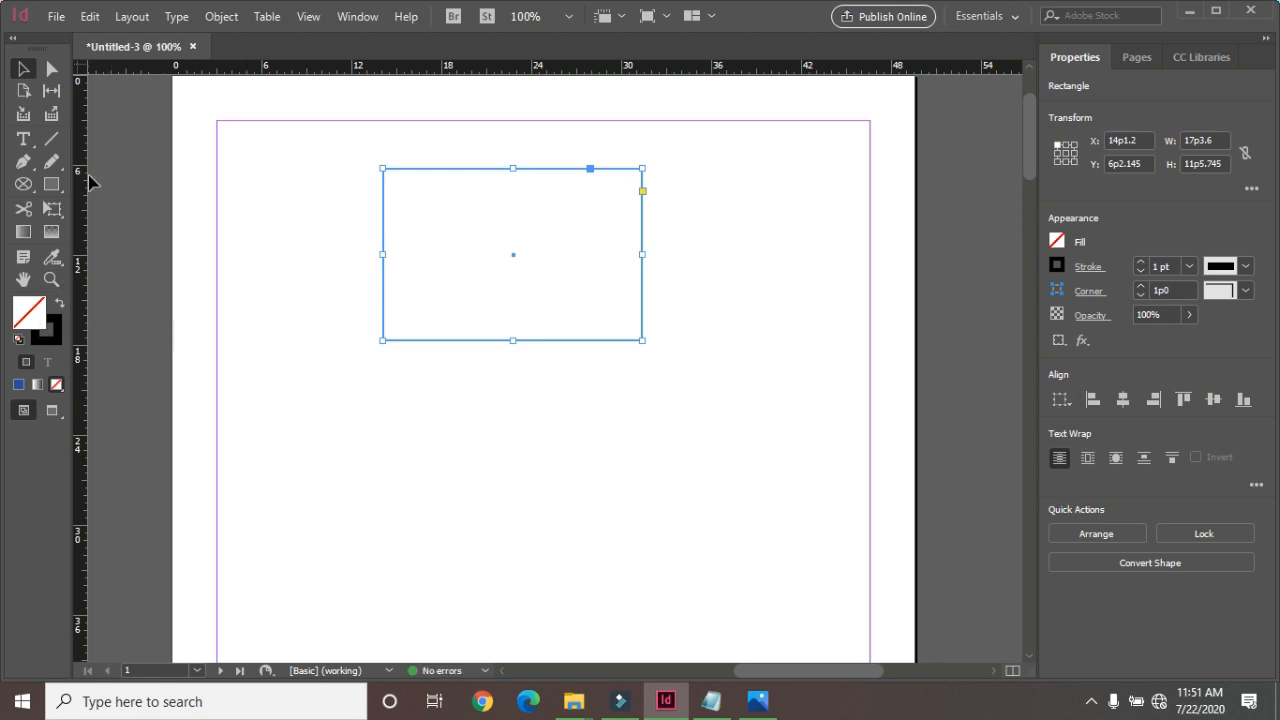
{"action": "double_click", "coordinate": [26, 316]}
{"action": "left_click", "coordinate": [560, 313]}
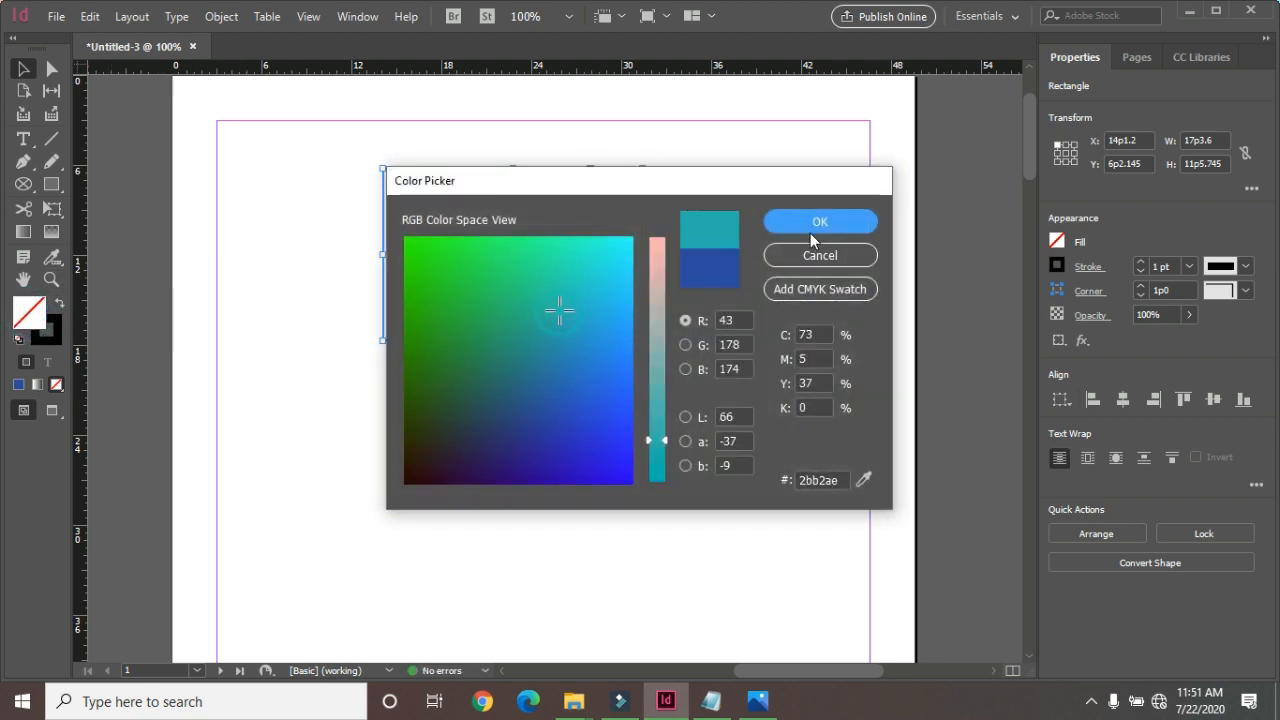
{"action": "left_click", "coordinate": [818, 222]}
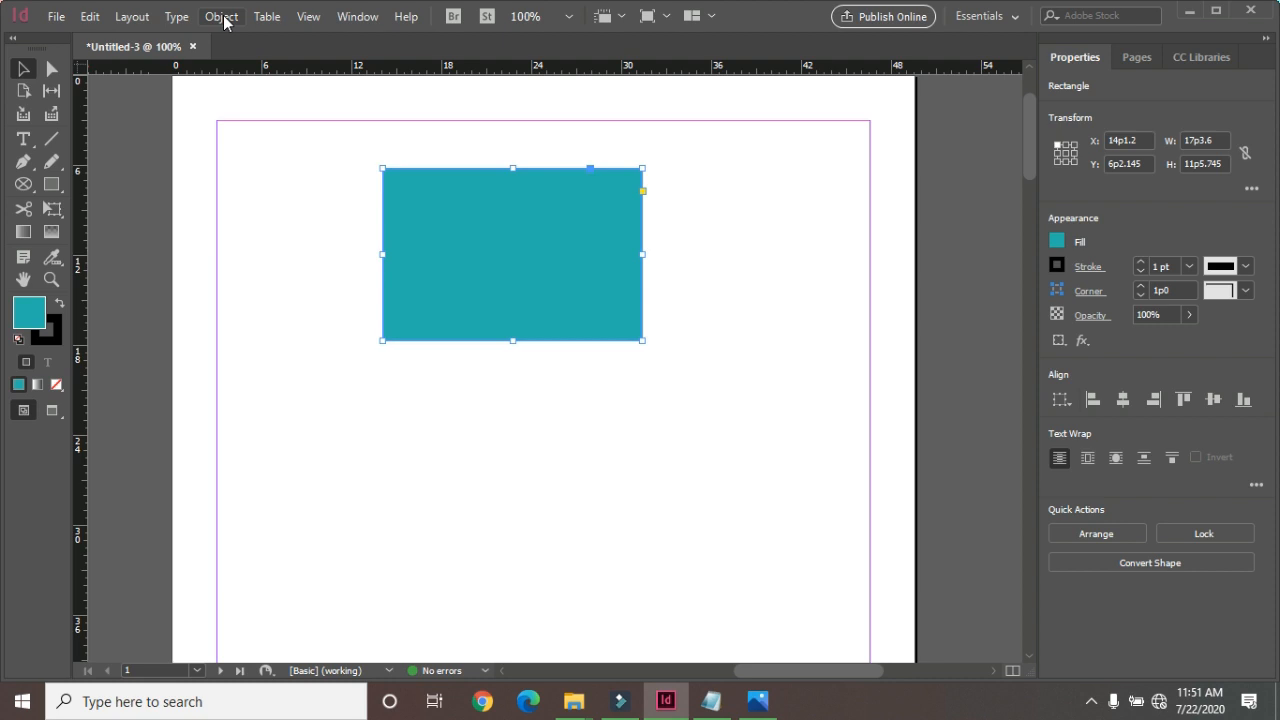
{"action": "left_click", "coordinate": [222, 17]}
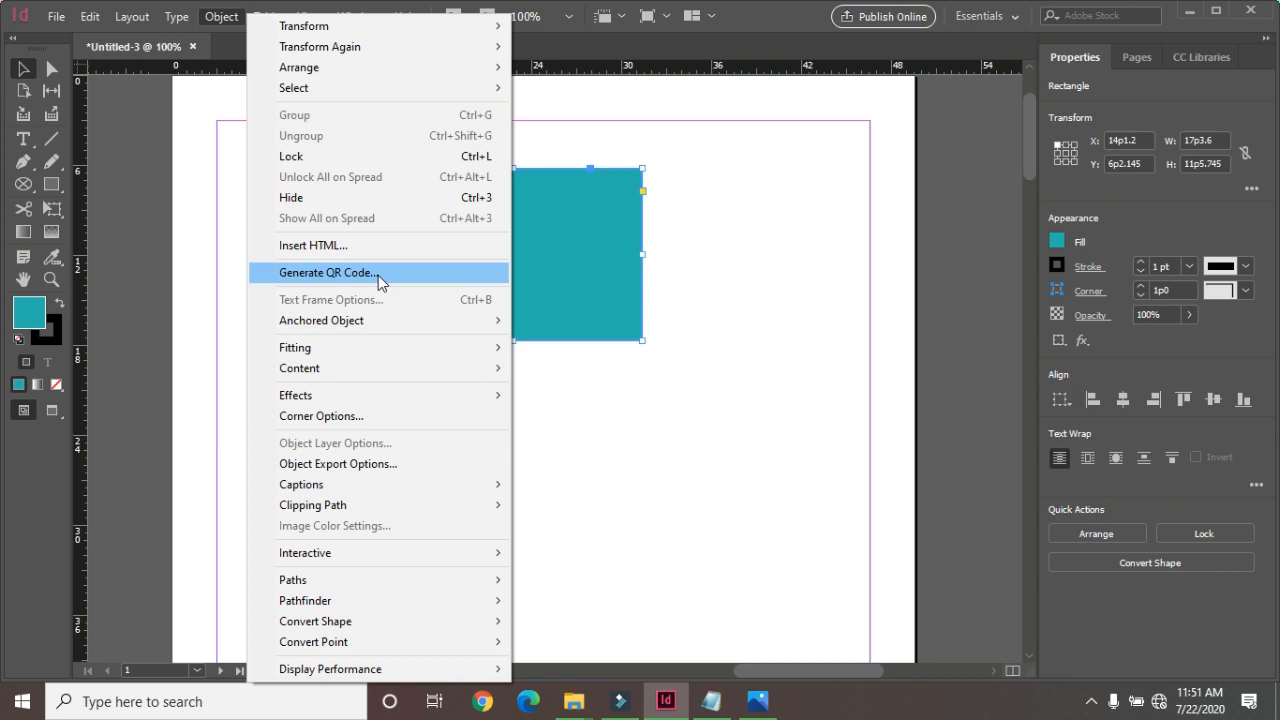
{"action": "left_click", "coordinate": [378, 275]}
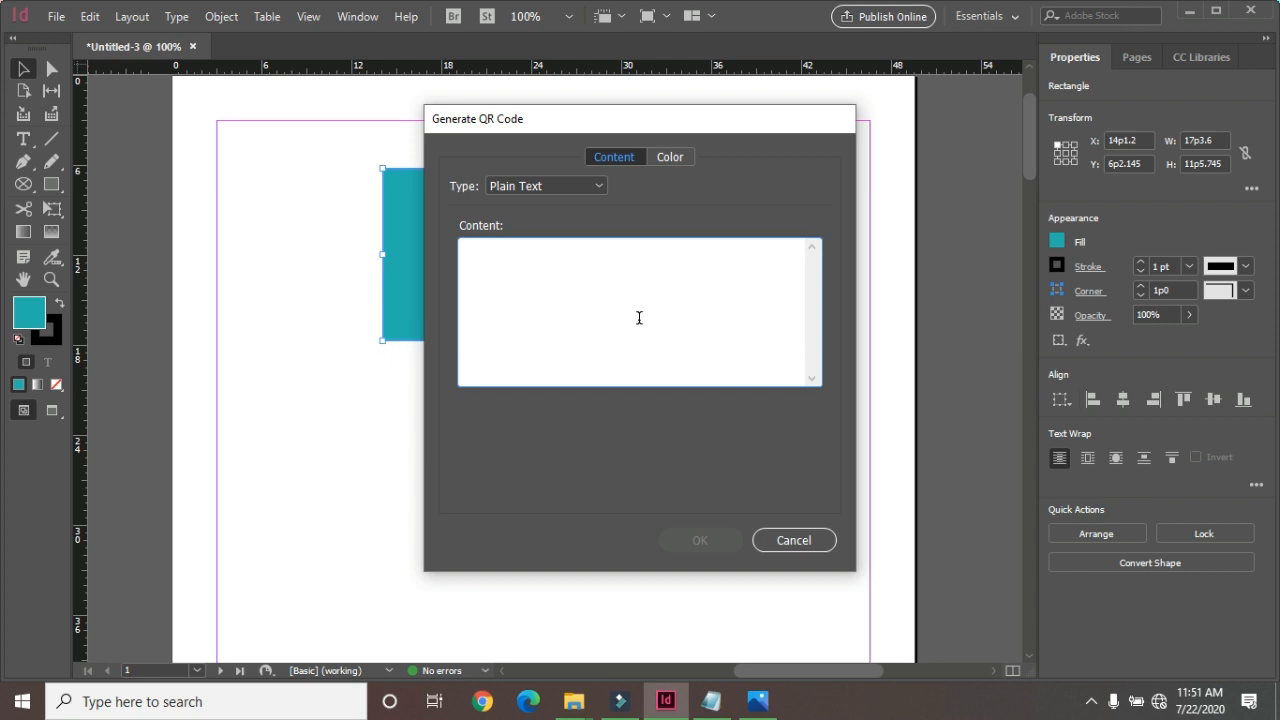
{"action": "type", "text": "1234567890"}
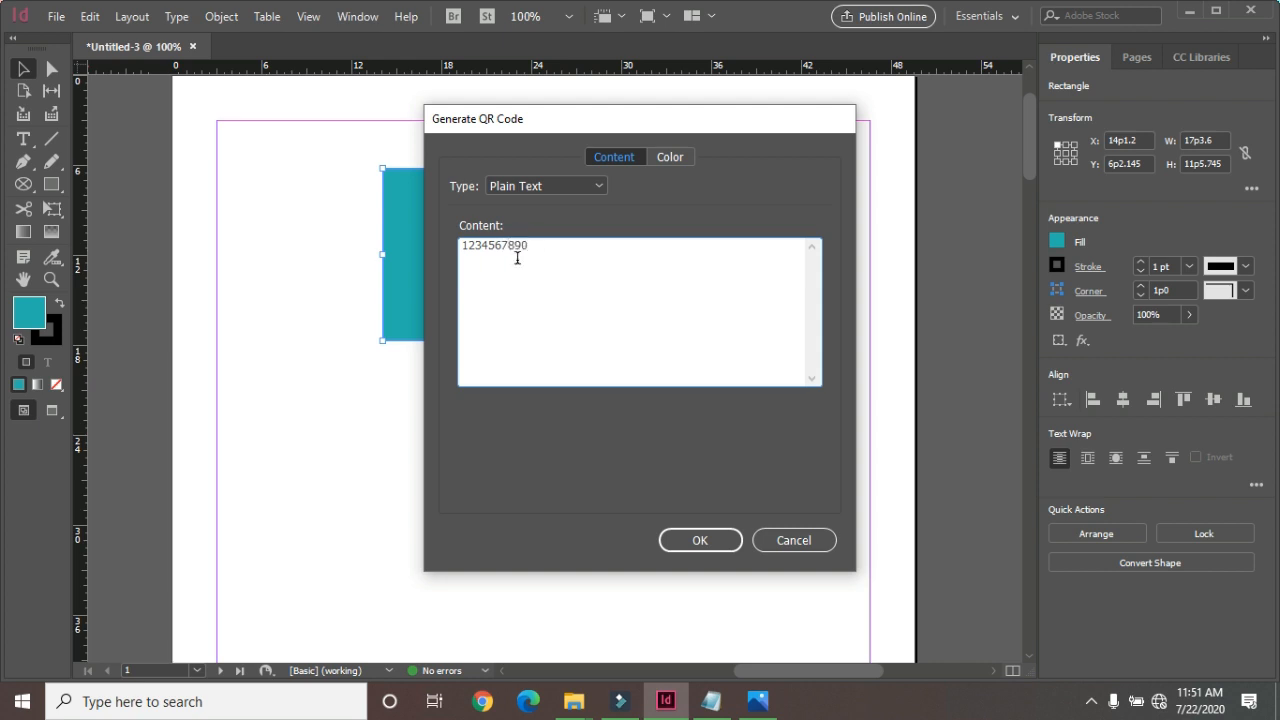
{"action": "left_click", "coordinate": [699, 543]}
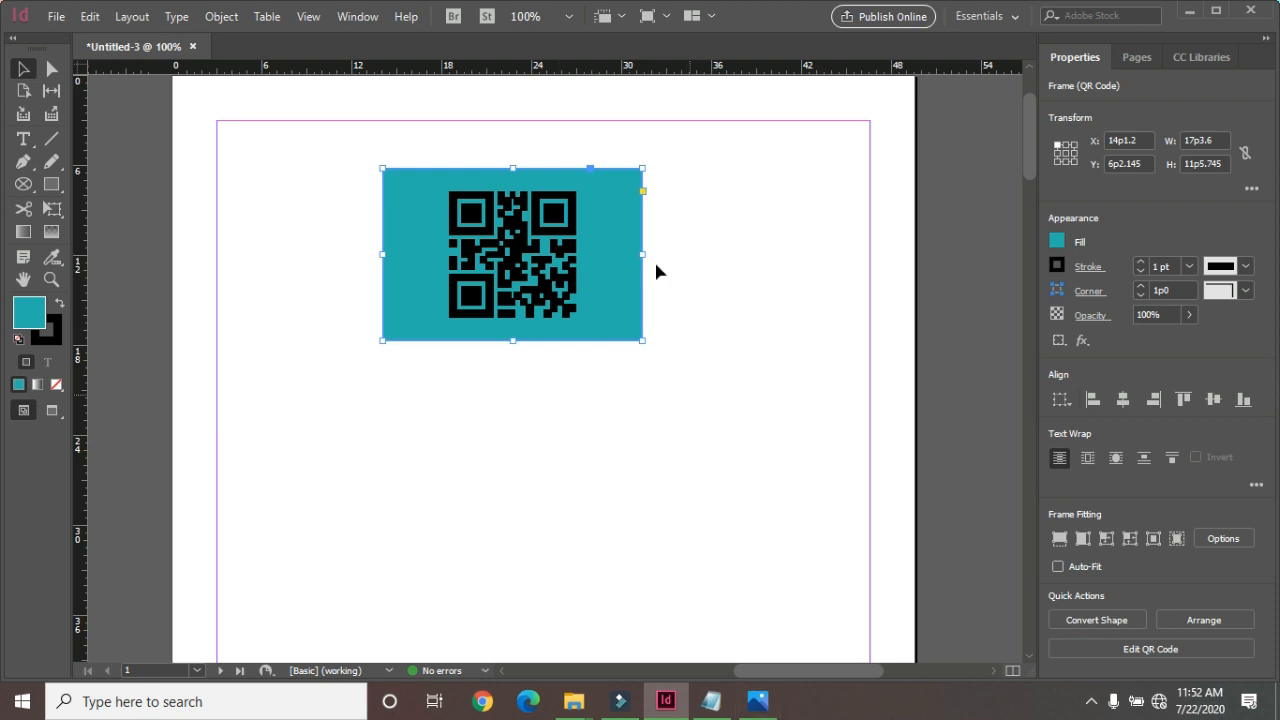
Recolor the QR code in the teal rectangle with the magenta swatch C=0 M=100 Y=0 K=0.
{"action": "left_click", "coordinate": [221, 17]}
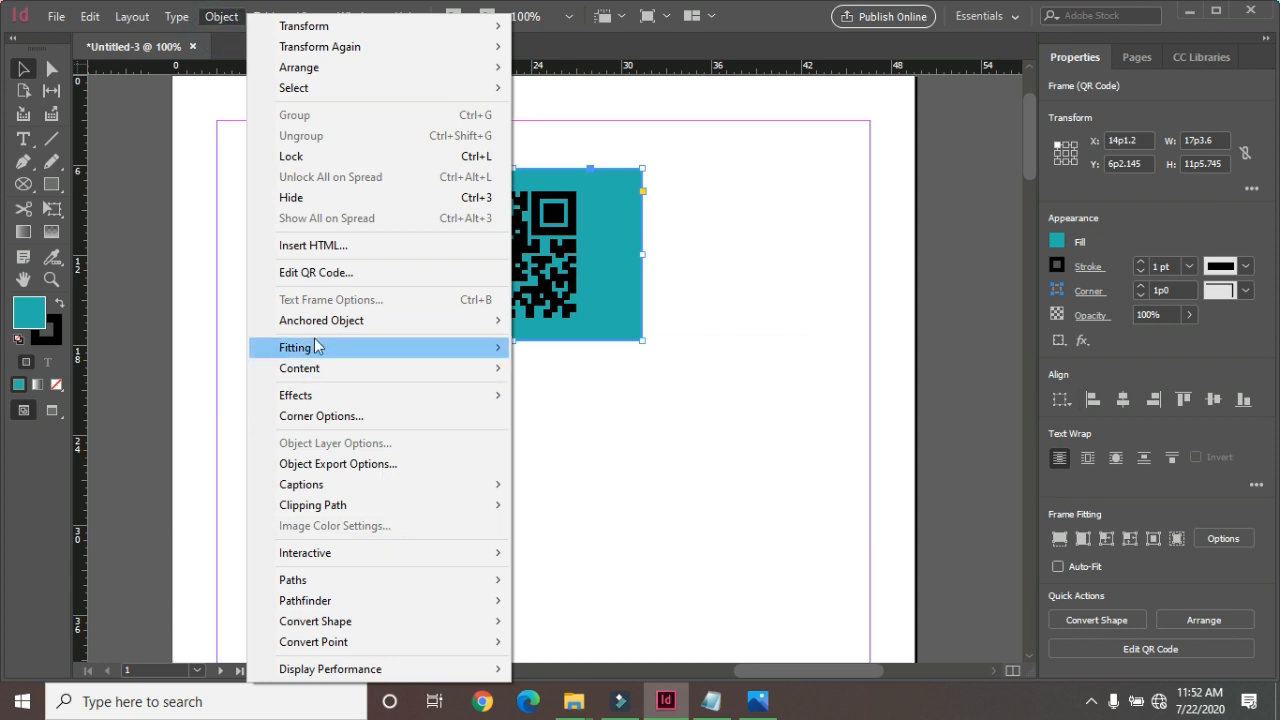
{"action": "mouse_move", "coordinate": [315, 345]}
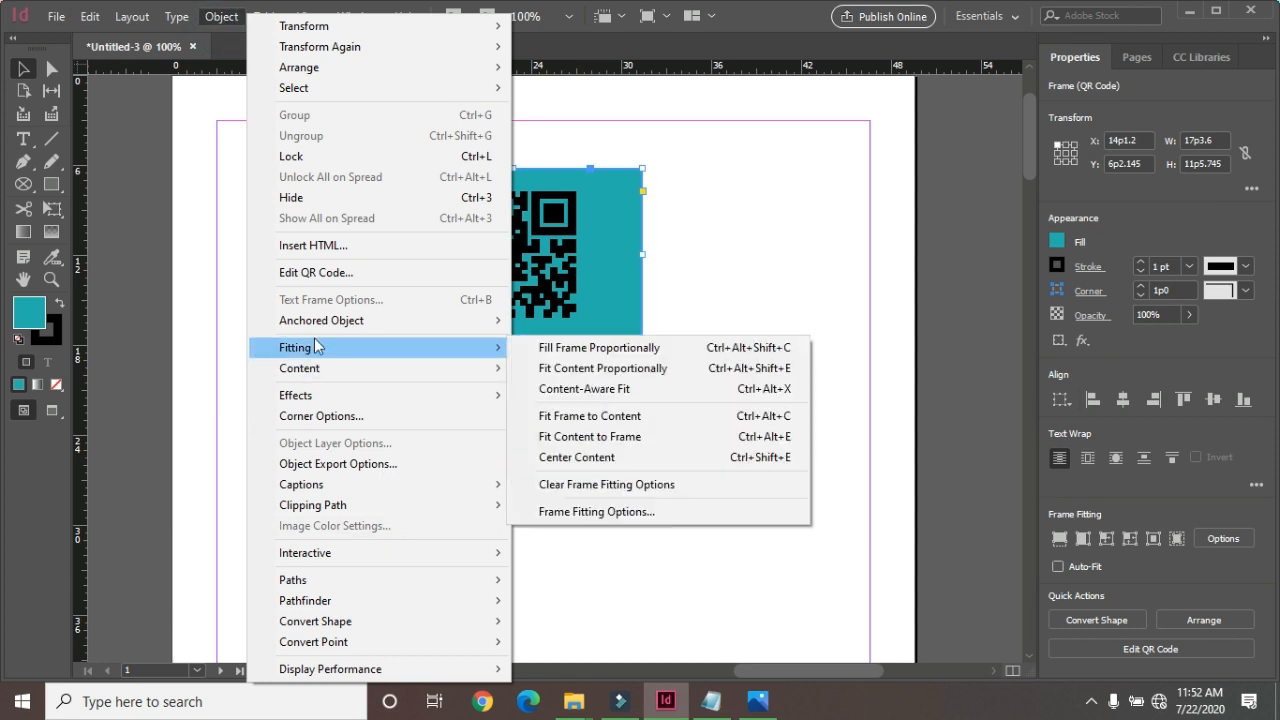
{"action": "left_click", "coordinate": [318, 273]}
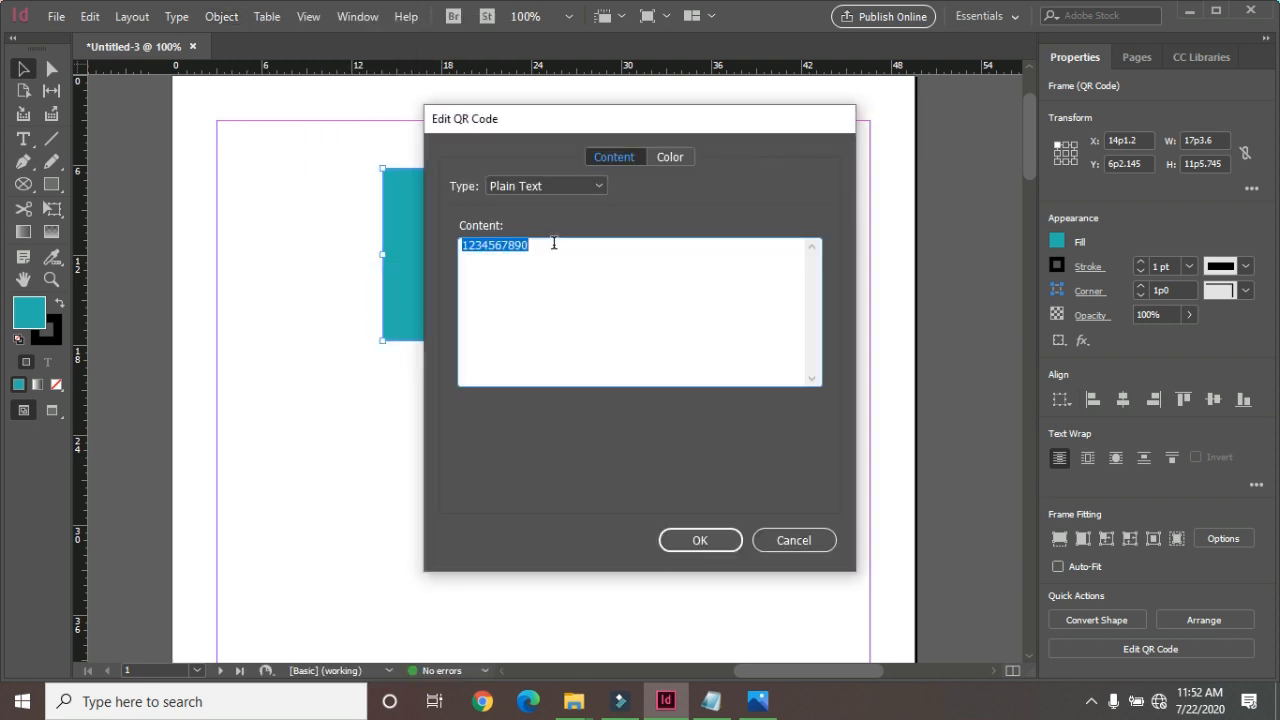
{"action": "left_click", "coordinate": [672, 158]}
{"action": "left_click", "coordinate": [571, 273]}
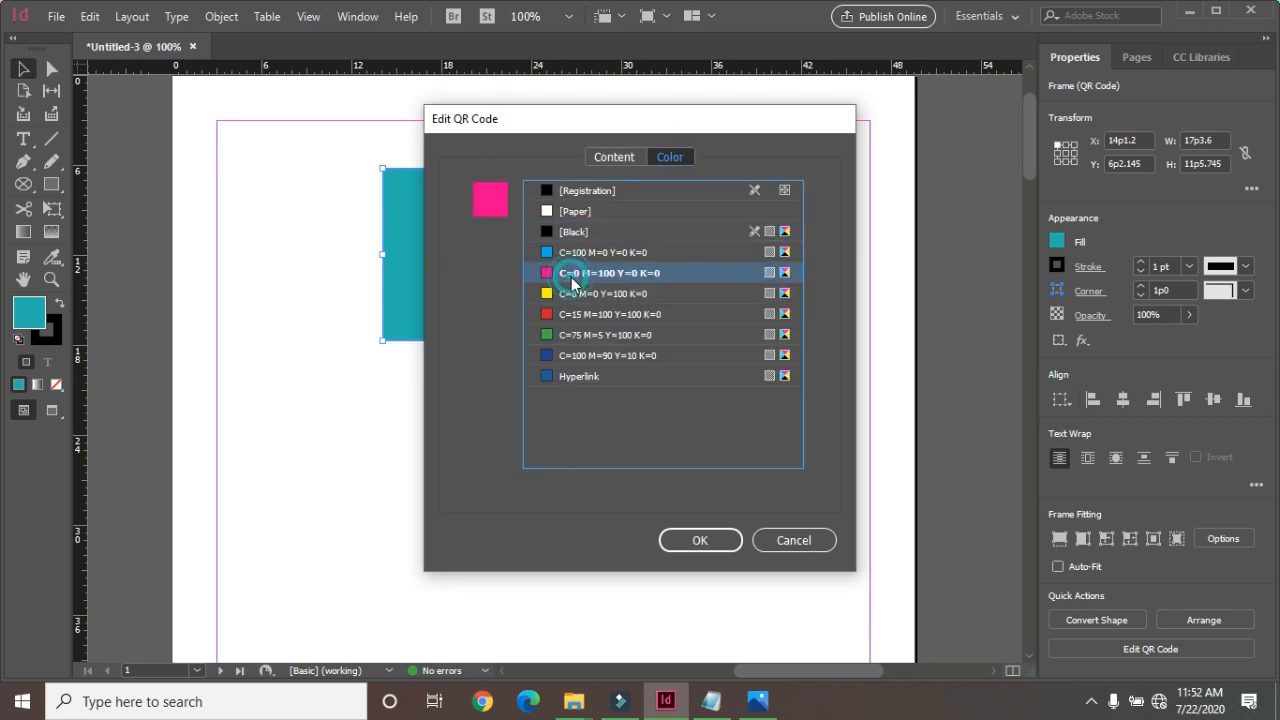
{"action": "left_click", "coordinate": [675, 540]}
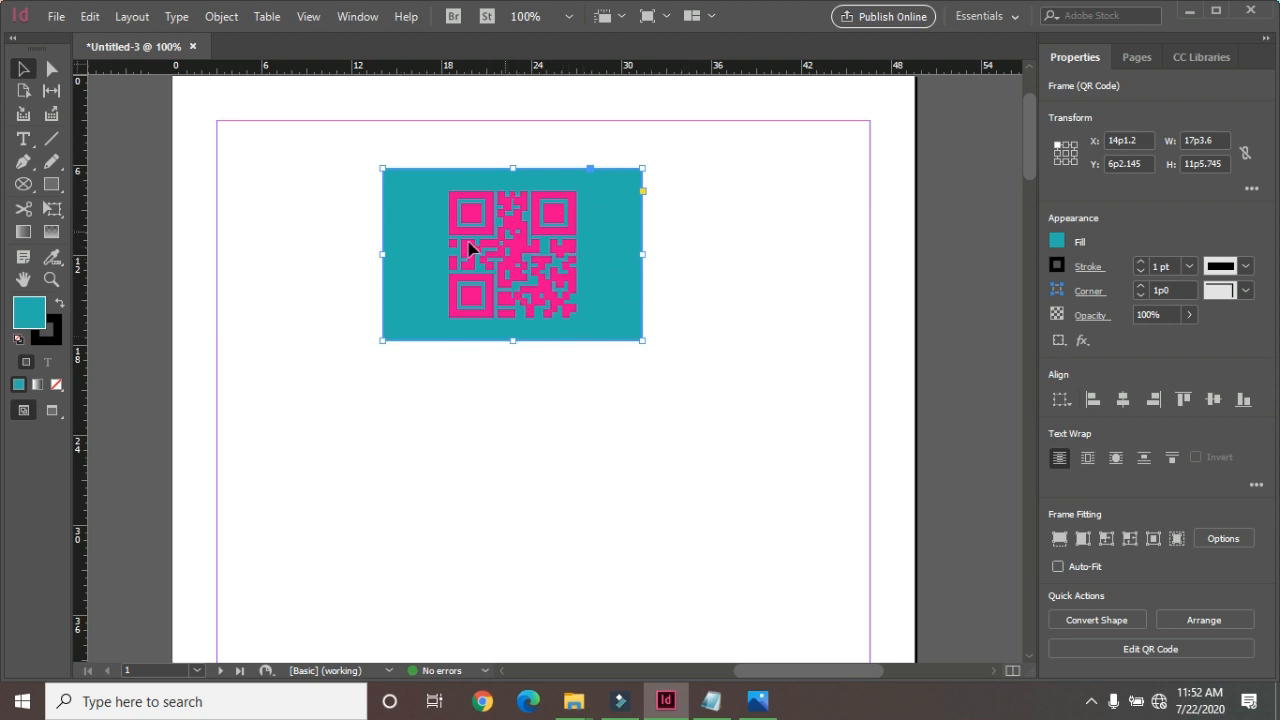
Draw a second rectangle about 18p10 wide and 6p7 high below the teal QR code frame.
{"action": "left_click", "coordinate": [221, 16]}
{"action": "left_click", "coordinate": [692, 217]}
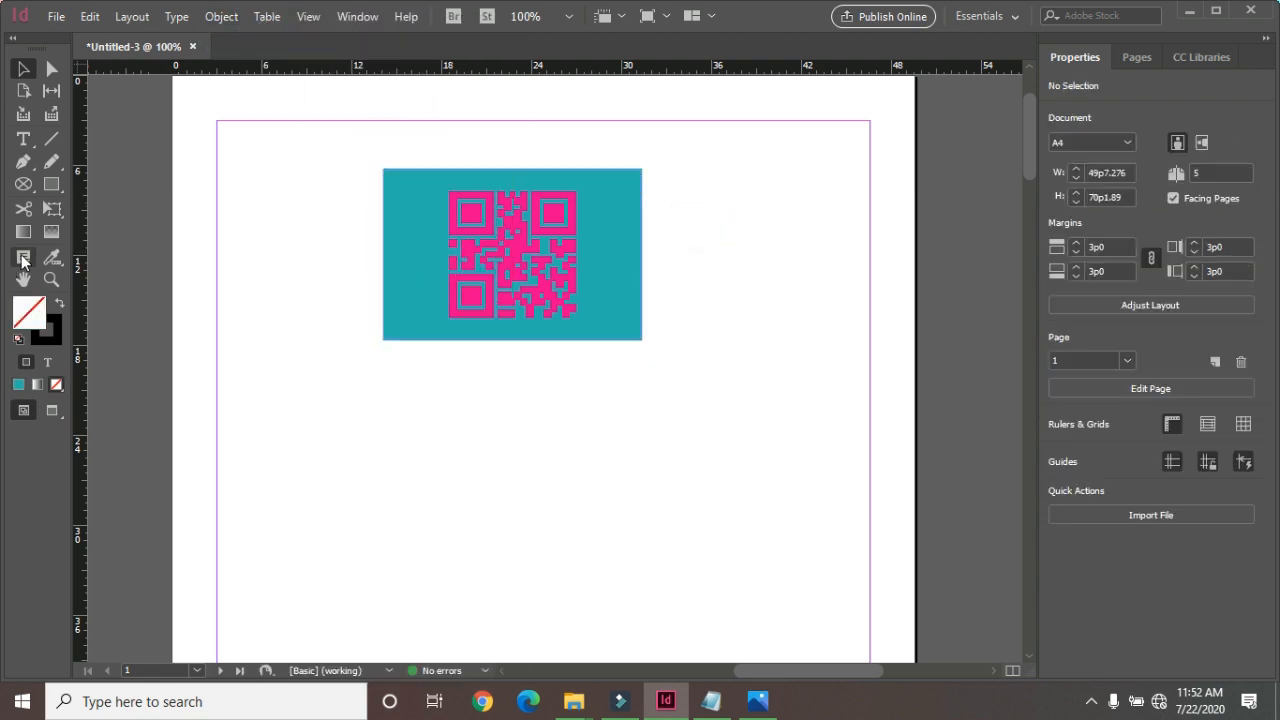
{"action": "left_click", "coordinate": [51, 184]}
{"action": "left_click_drag", "start_coordinate": [387, 371], "coordinate": [669, 470]}
{"action": "left_click", "coordinate": [23, 68]}
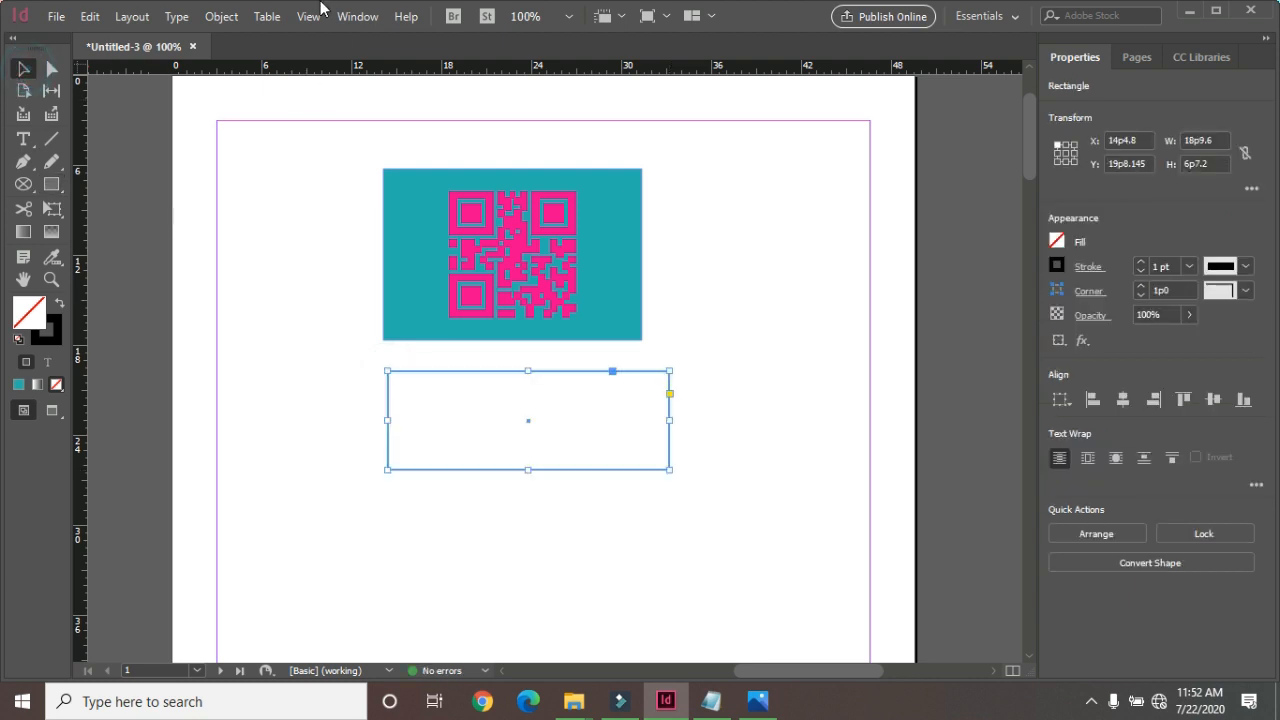
{"action": "left_click", "coordinate": [221, 16]}
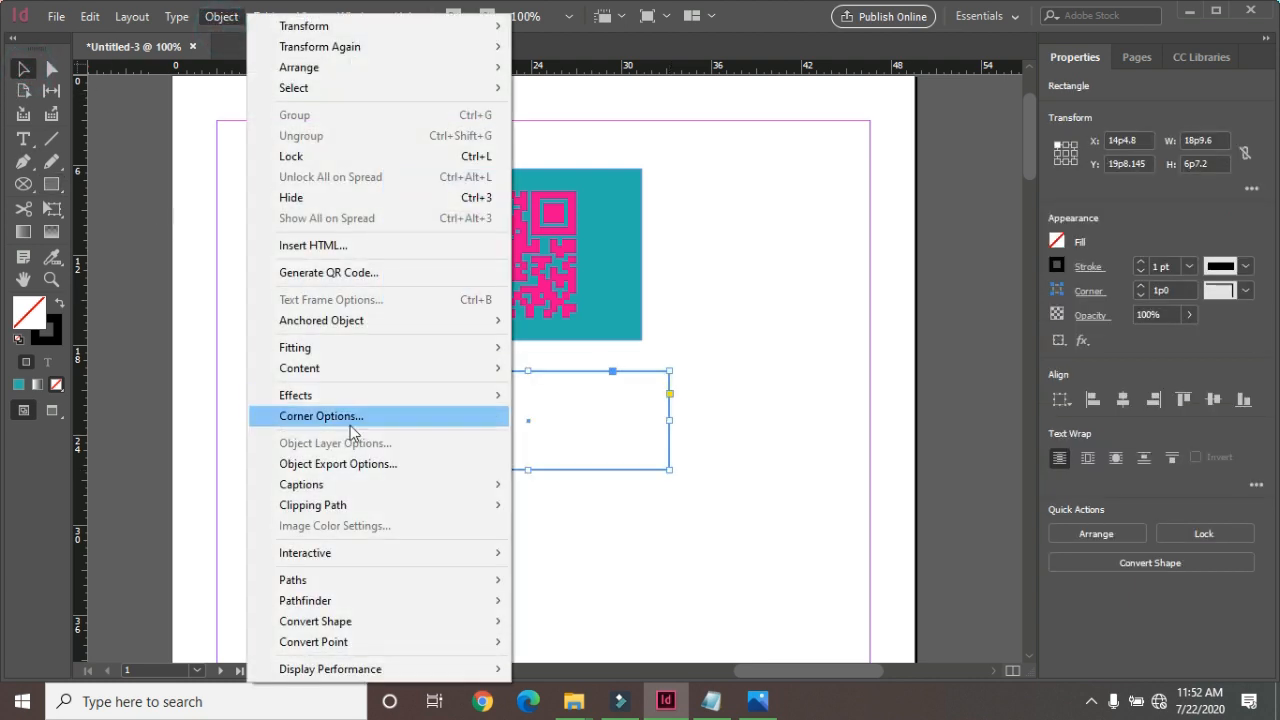
{"action": "left_click", "coordinate": [358, 273]}
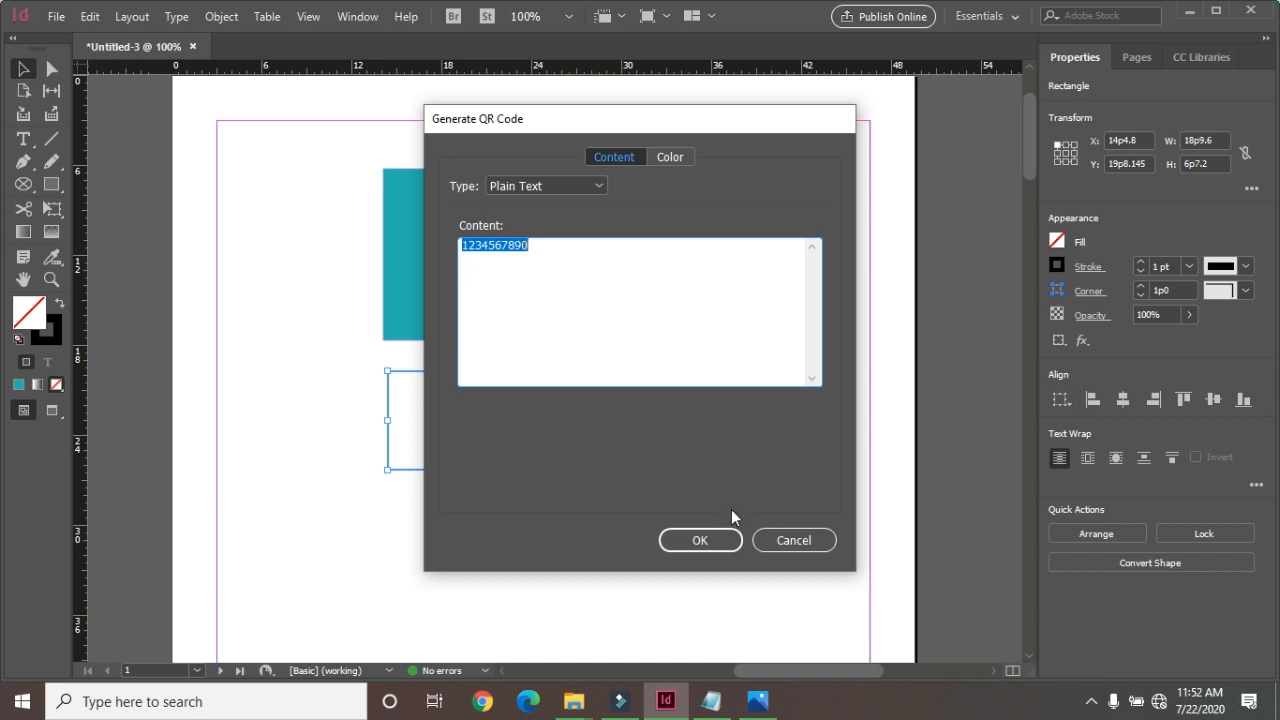
{"action": "left_click", "coordinate": [703, 545]}
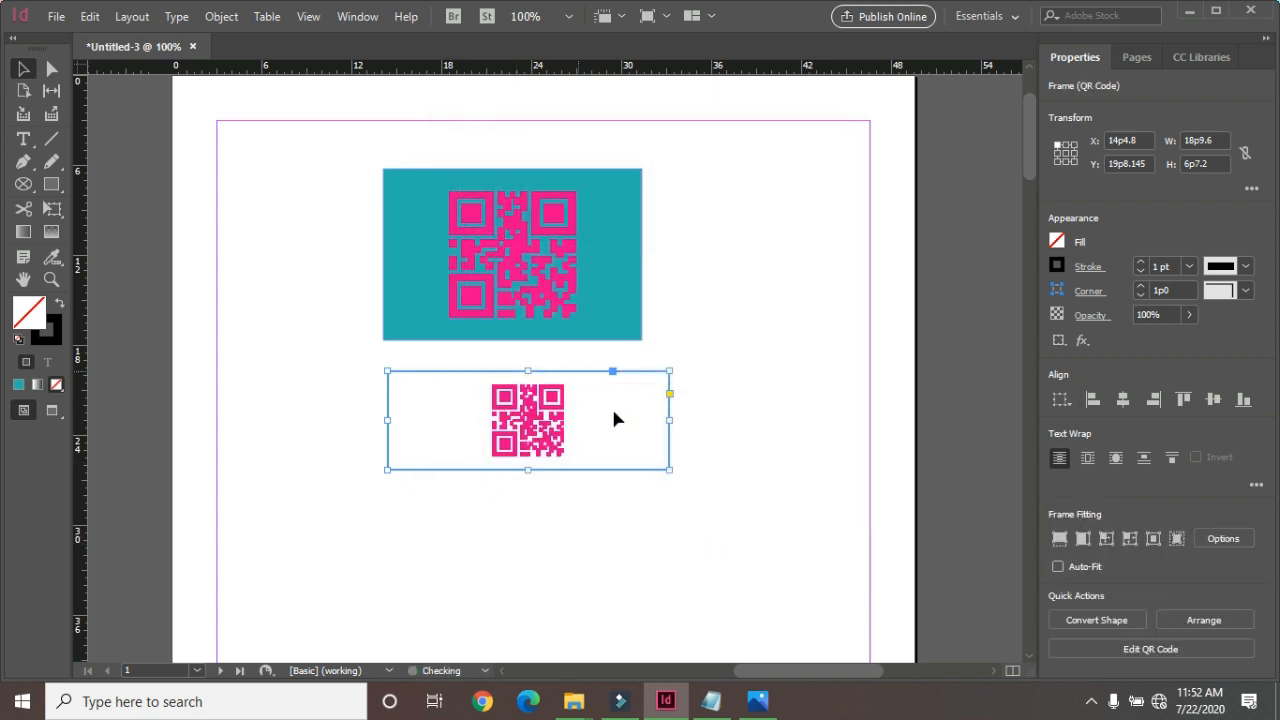
Select both QR code frames on the page and delete them.
{"action": "left_click", "coordinate": [221, 17]}
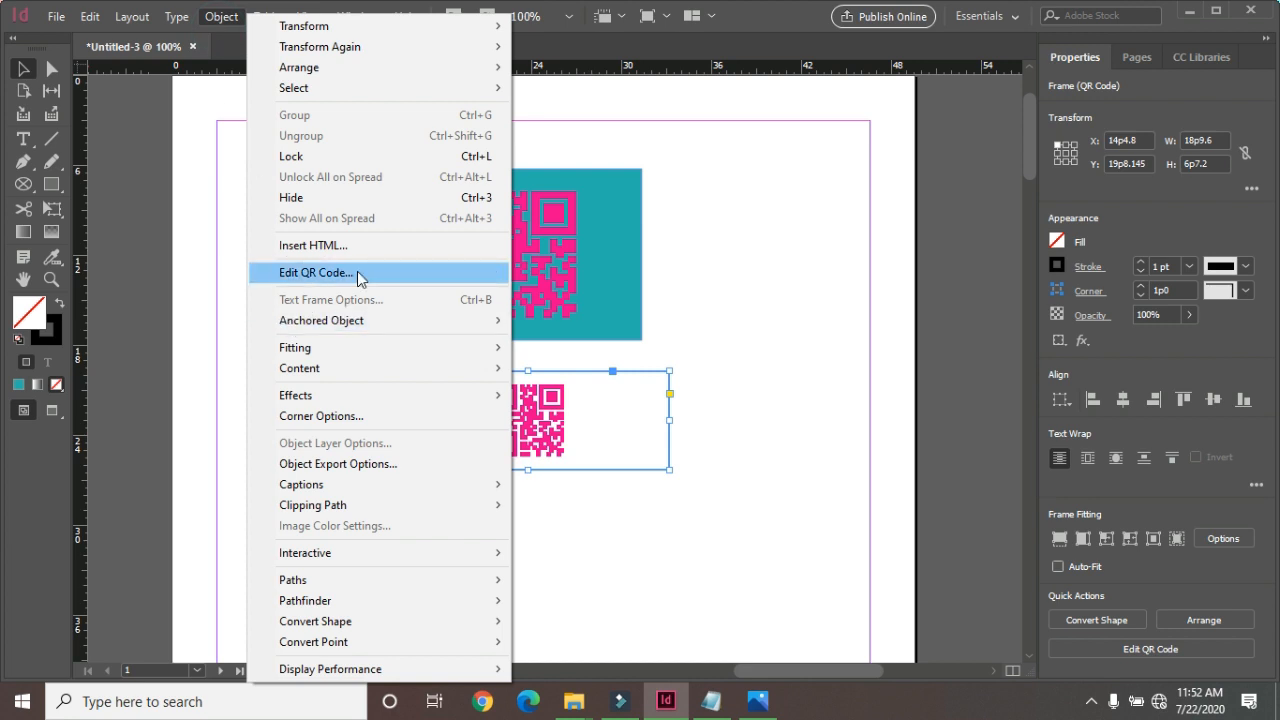
{"action": "left_click", "coordinate": [777, 194]}
{"action": "left_click_drag", "start_coordinate": [318, 135], "coordinate": [731, 563]}
{"action": "key", "text": "Delete"}
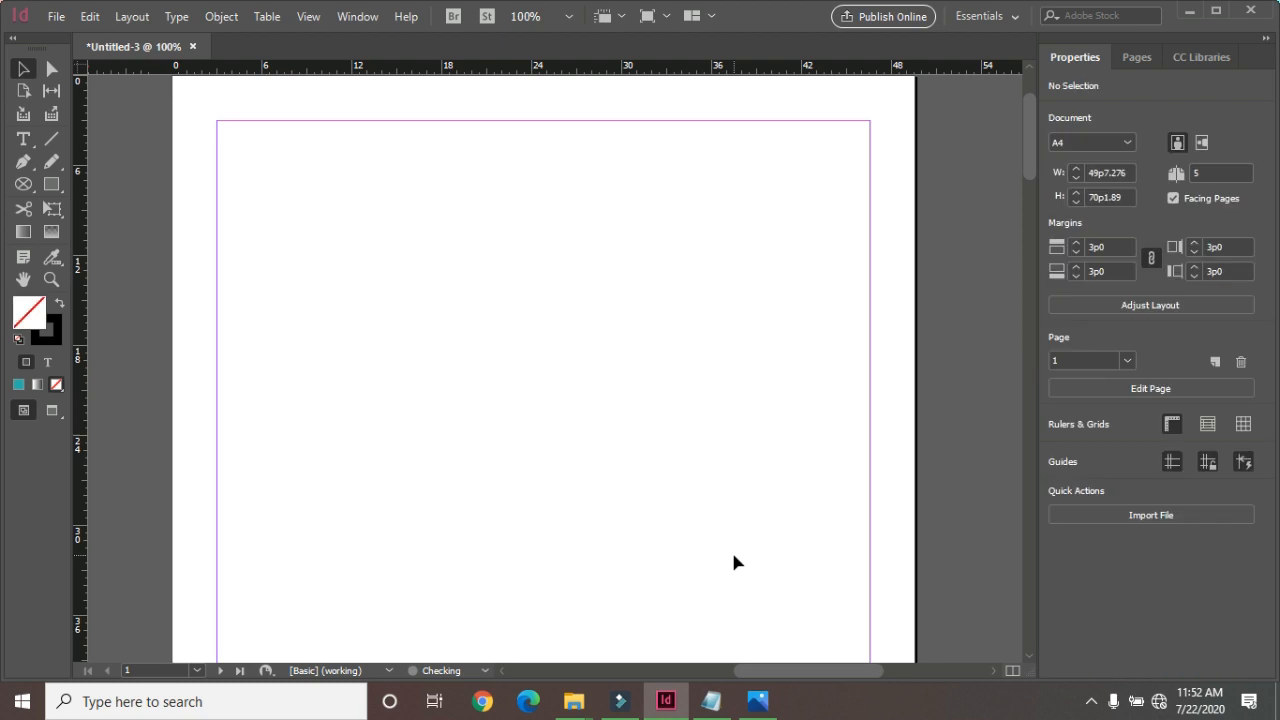
{"action": "left_click", "coordinate": [51, 184]}
{"action": "mouse_move", "coordinate": [336, 174]}
{"action": "left_mouse_down"}
{"action": "mouse_move", "coordinate": [563, 366]}
{"action": "mouse_move", "coordinate": [632, 403]}
{"action": "left_mouse_up"}
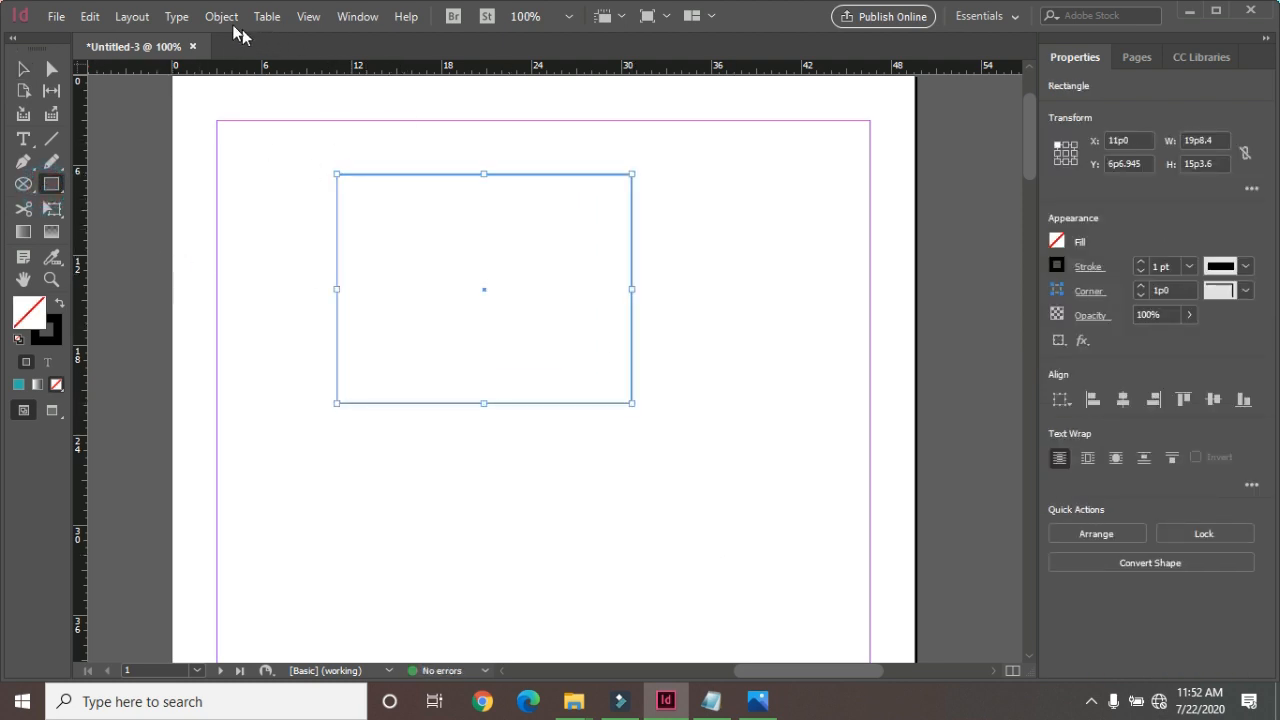
{"action": "left_click", "coordinate": [222, 17]}
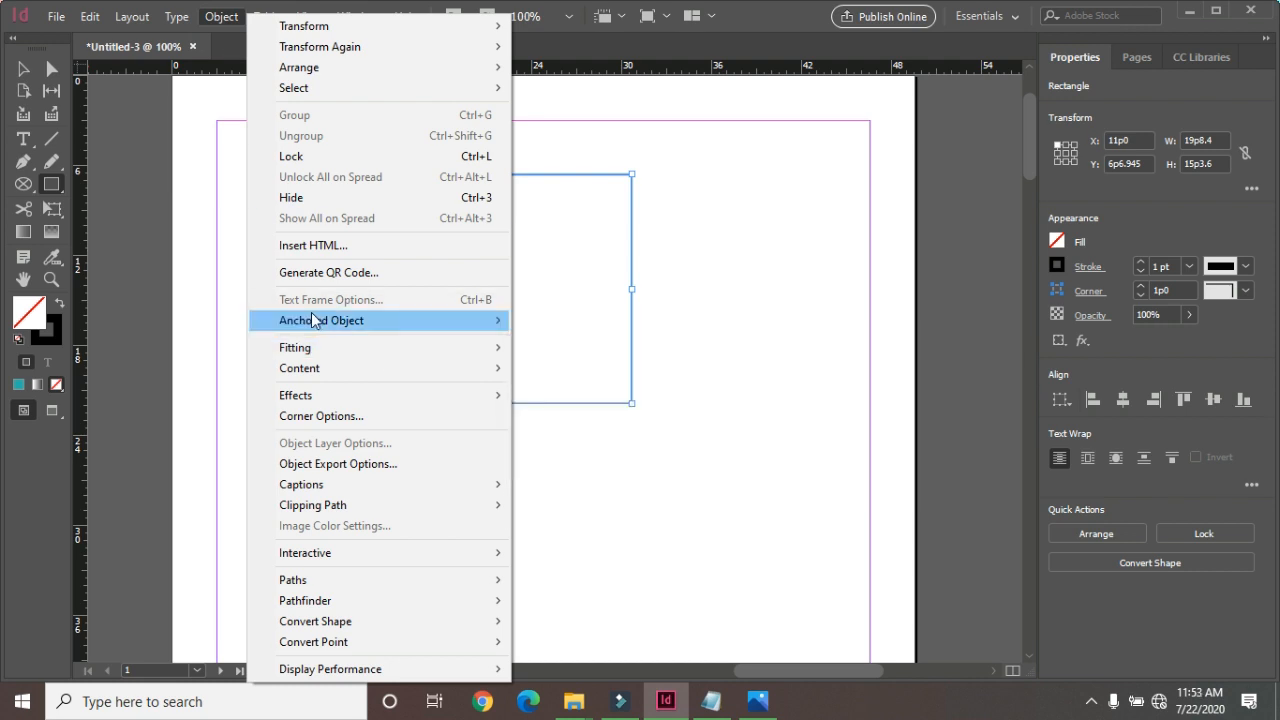
{"action": "mouse_move", "coordinate": [380, 317]}
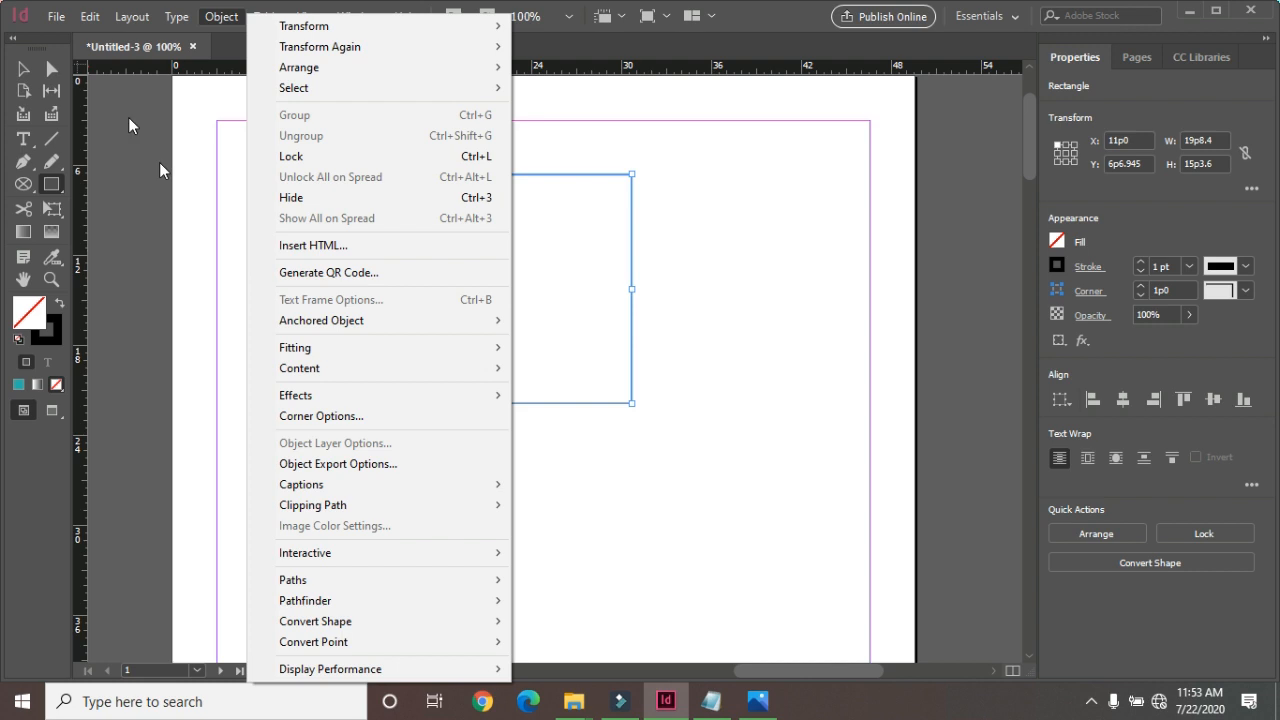
{"action": "key", "text": "Escape"}
{"action": "key", "text": "Delete"}
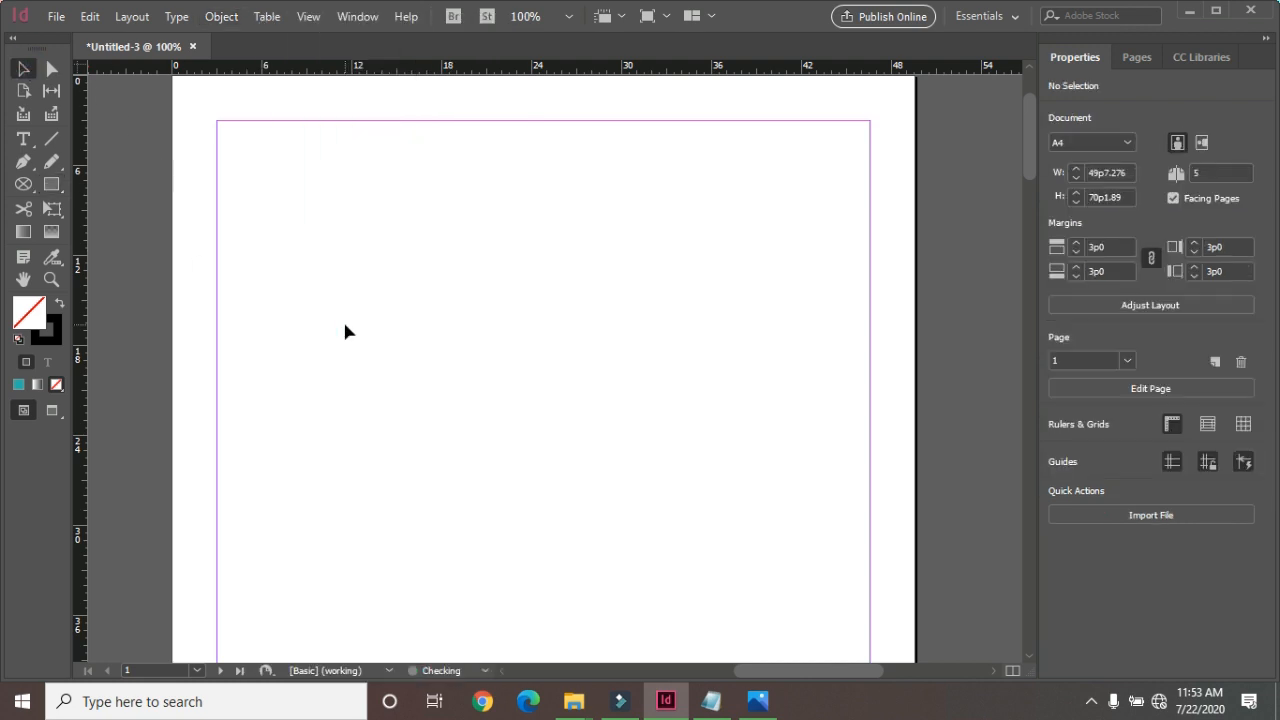
Draw a rectangular frame about 27p0 wide and 16p11 high on the empty page and turn it into a text frame.
{"action": "left_click", "coordinate": [23, 184]}
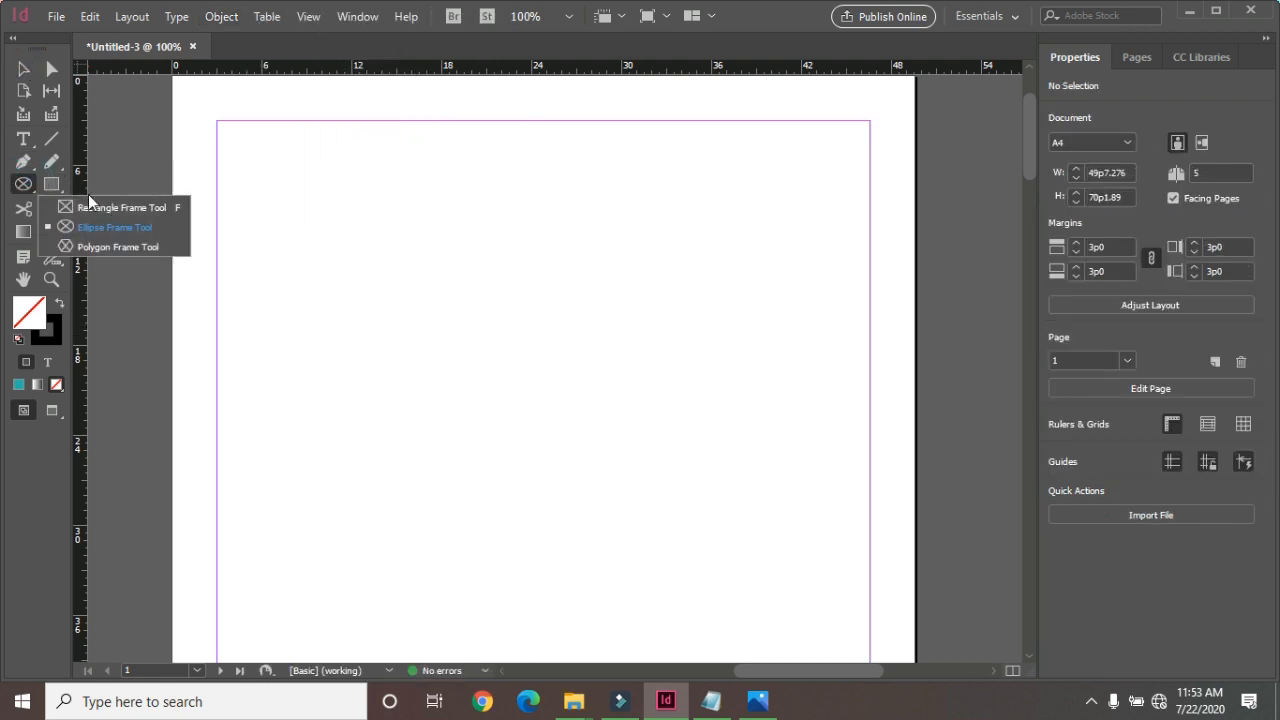
{"action": "left_click", "coordinate": [98, 209]}
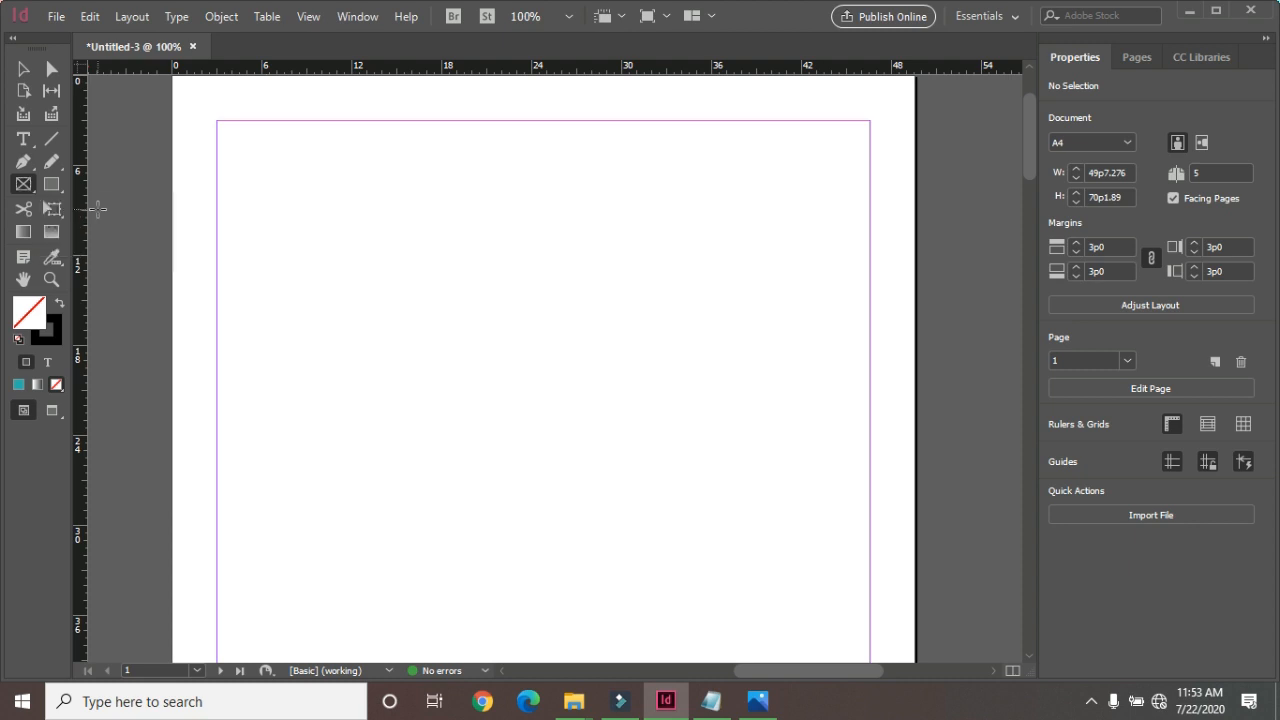
{"action": "left_click_drag", "start_coordinate": [300, 181], "coordinate": [705, 435]}
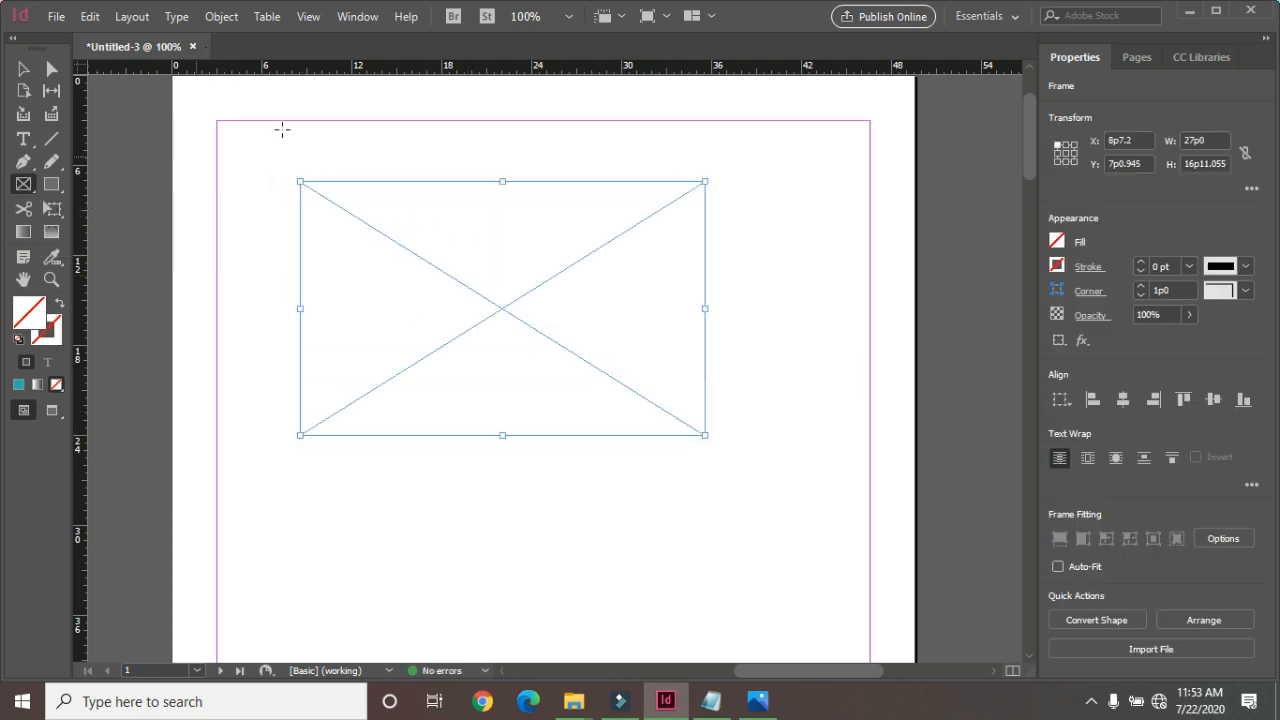
{"action": "left_click", "coordinate": [221, 22]}
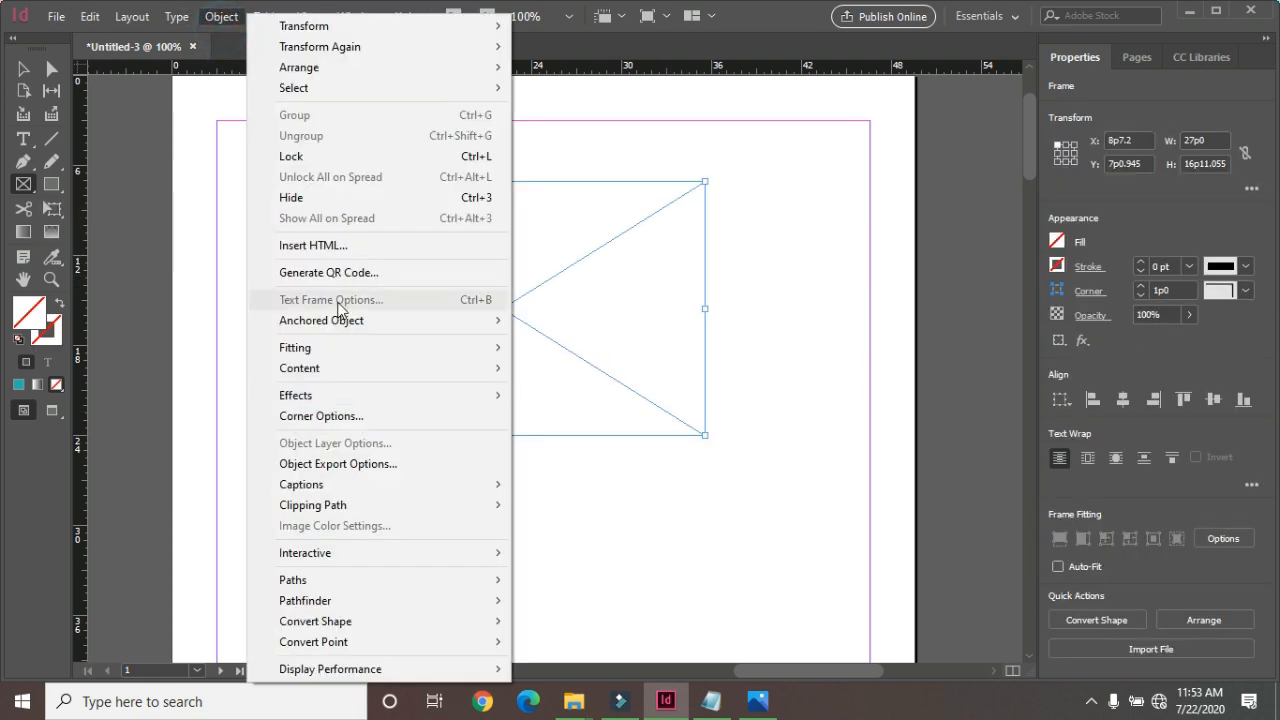
{"action": "left_click", "coordinate": [23, 140]}
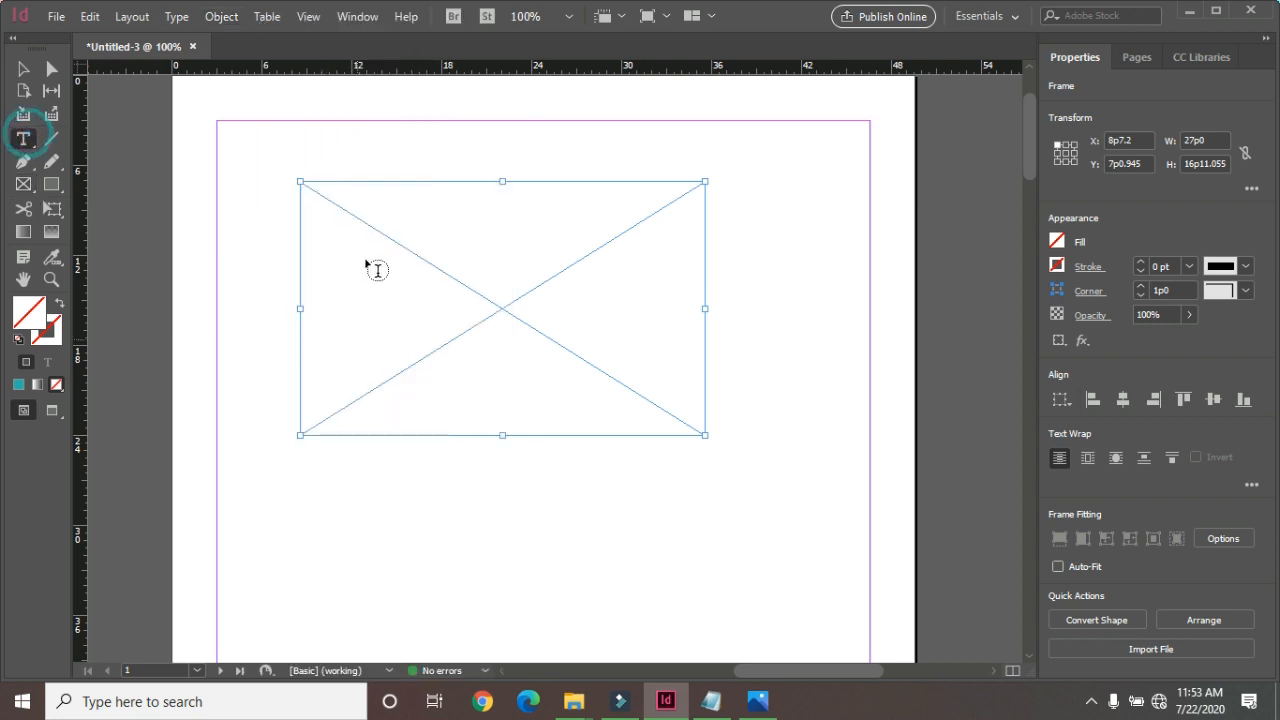
{"action": "left_click", "coordinate": [306, 195]}
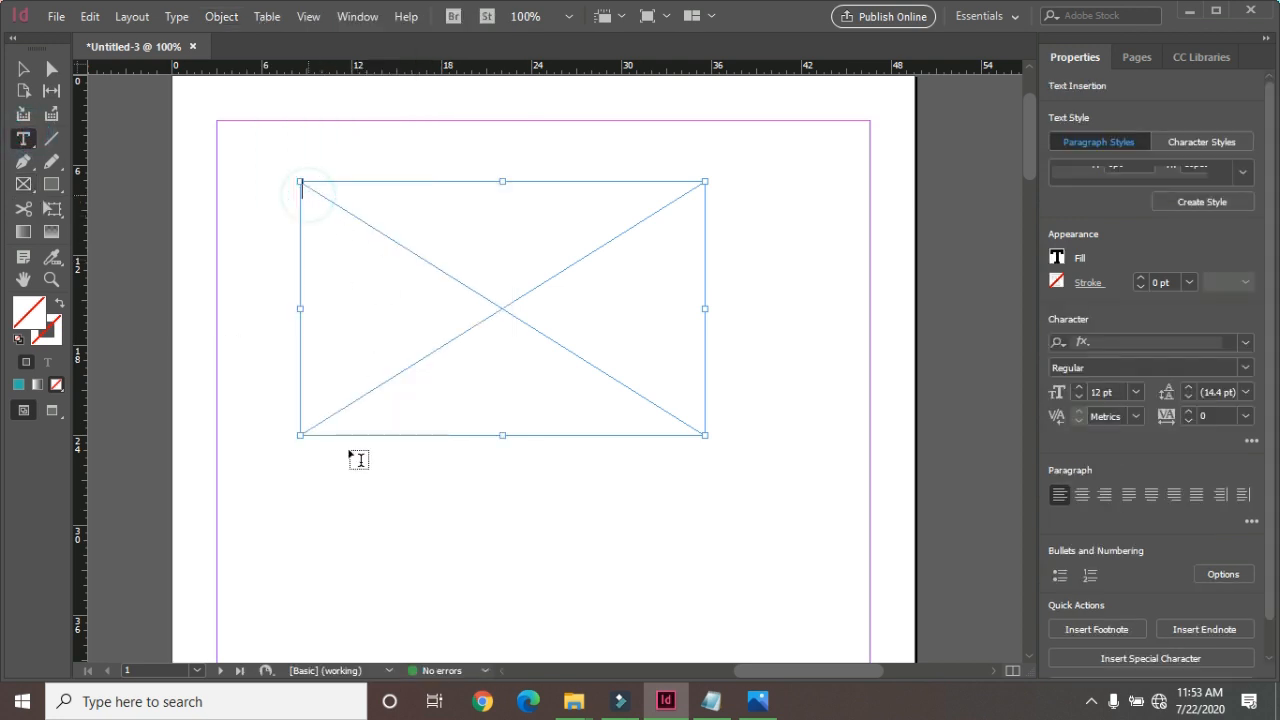
In the text frame's options, enable the preview and set the fixed number of columns to 3.
{"action": "left_click", "coordinate": [221, 17]}
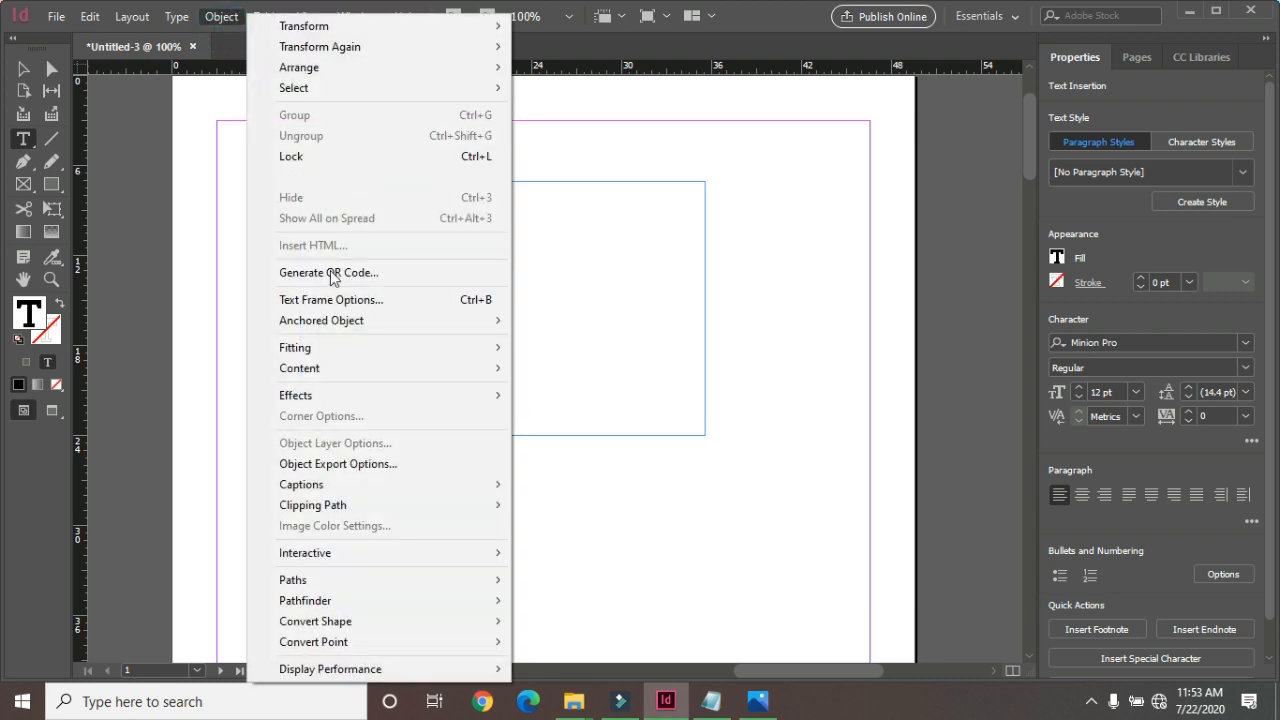
{"action": "left_click", "coordinate": [384, 302]}
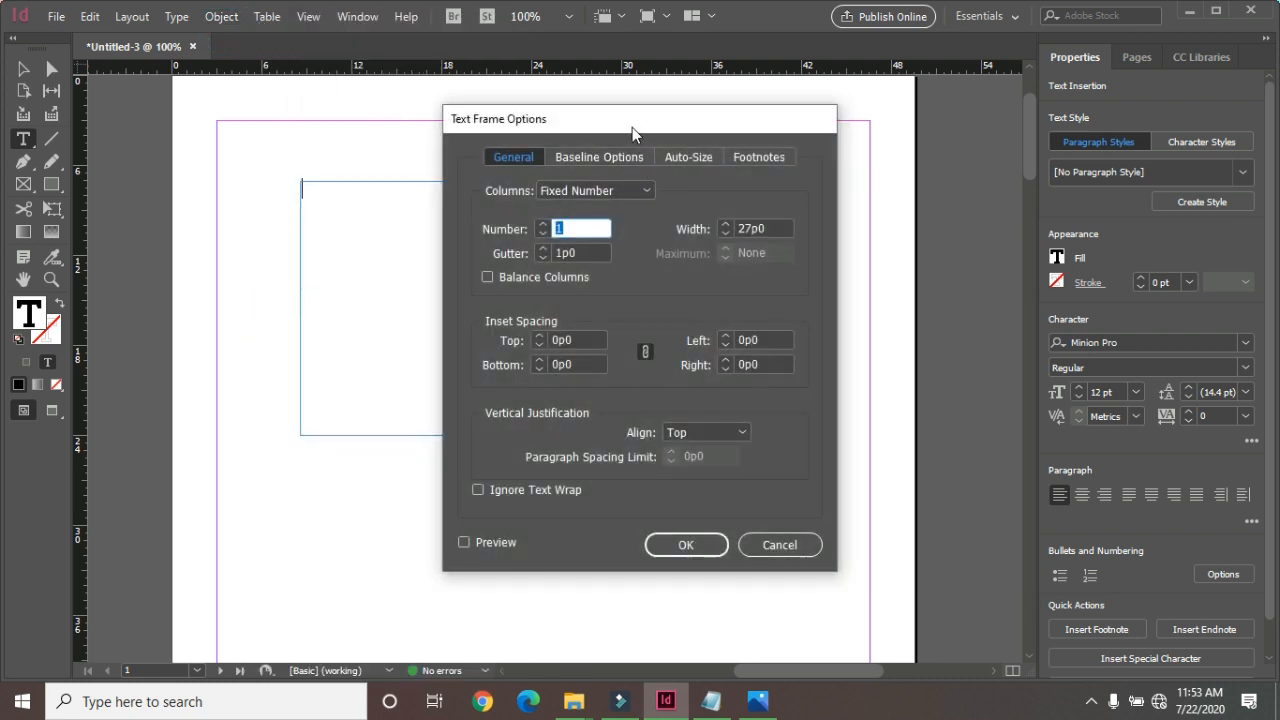
{"action": "left_click_drag", "start_coordinate": [632, 127], "coordinate": [836, 75]}
{"action": "left_click", "coordinate": [670, 491]}
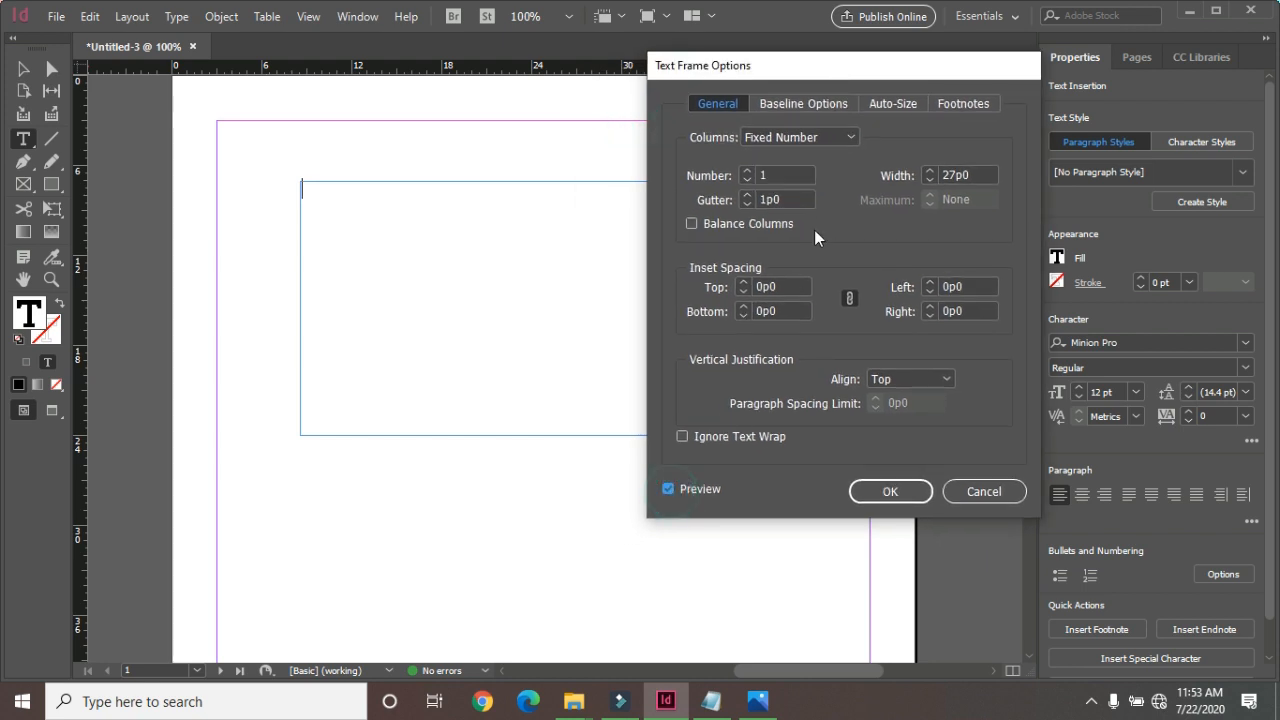
{"action": "left_click", "coordinate": [751, 170]}
{"action": "left_click", "coordinate": [751, 170]}
{"action": "left_click_drag", "start_coordinate": [795, 76], "coordinate": [934, 76]}
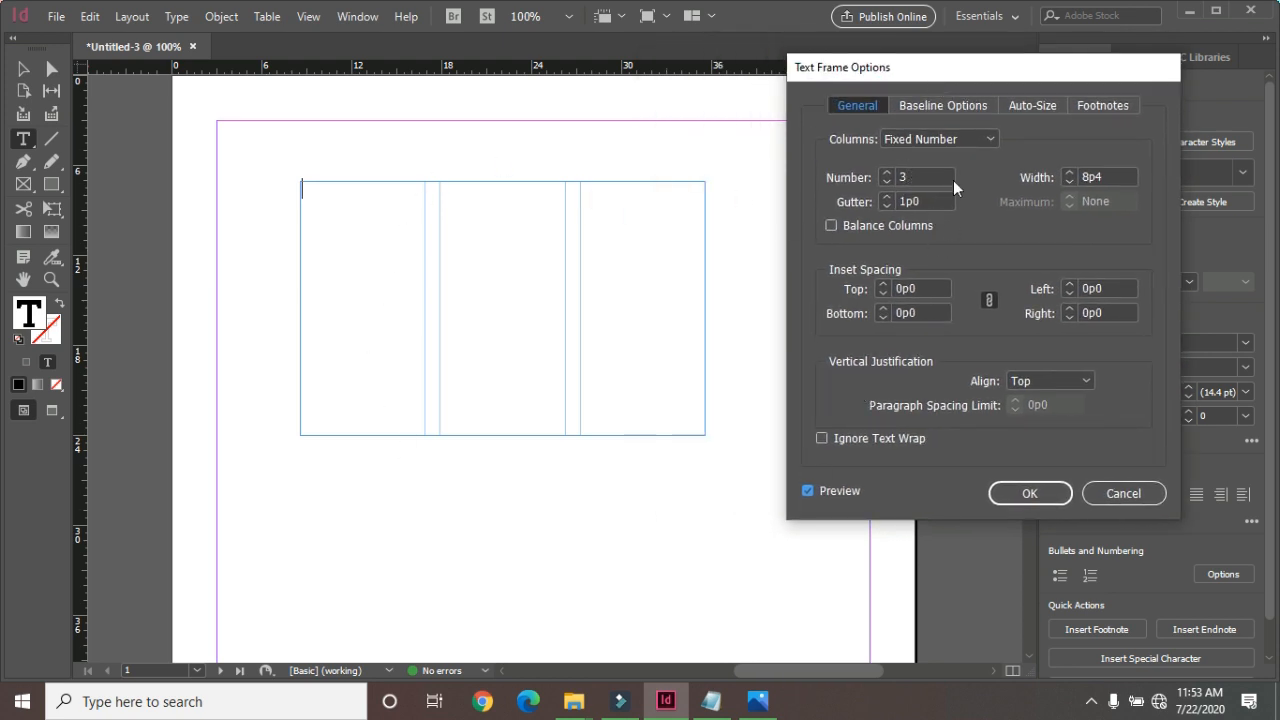
Set the gutter between the text frame's columns to 0p6.
{"action": "left_click", "coordinate": [888, 197]}
{"action": "left_click", "coordinate": [888, 197]}
{"action": "left_click", "coordinate": [887, 207]}
{"action": "left_click", "coordinate": [887, 206]}
{"action": "left_click", "coordinate": [887, 206]}
{"action": "left_click", "coordinate": [887, 206]}
{"action": "left_click", "coordinate": [887, 206]}
{"action": "left_click", "coordinate": [887, 206]}
{"action": "left_click", "coordinate": [887, 206]}
{"action": "left_click", "coordinate": [887, 206]}
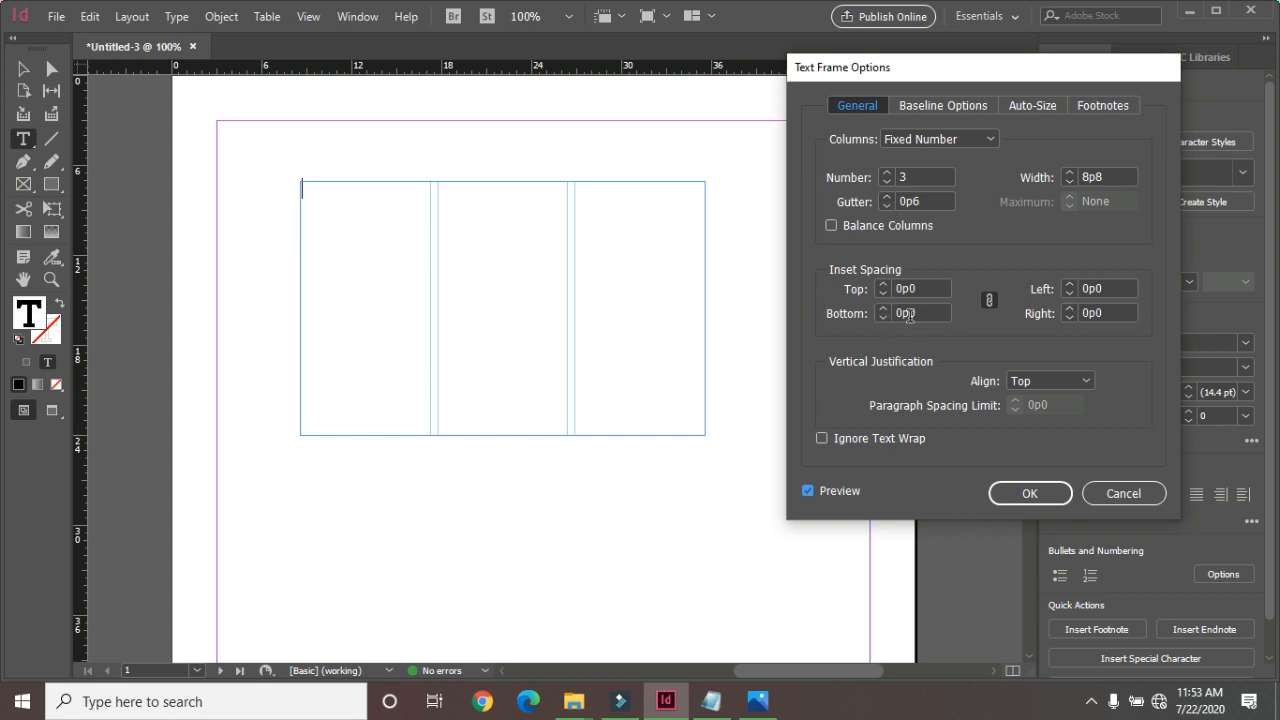
Set the text frame's inset spacing to 0p8 on all four sides.
{"action": "left_click", "coordinate": [882, 286]}
{"action": "left_click", "coordinate": [882, 286]}
{"action": "left_click", "coordinate": [882, 286]}
{"action": "left_click", "coordinate": [882, 286]}
{"action": "left_click", "coordinate": [882, 286]}
{"action": "left_click", "coordinate": [882, 286]}
{"action": "left_click", "coordinate": [882, 286]}
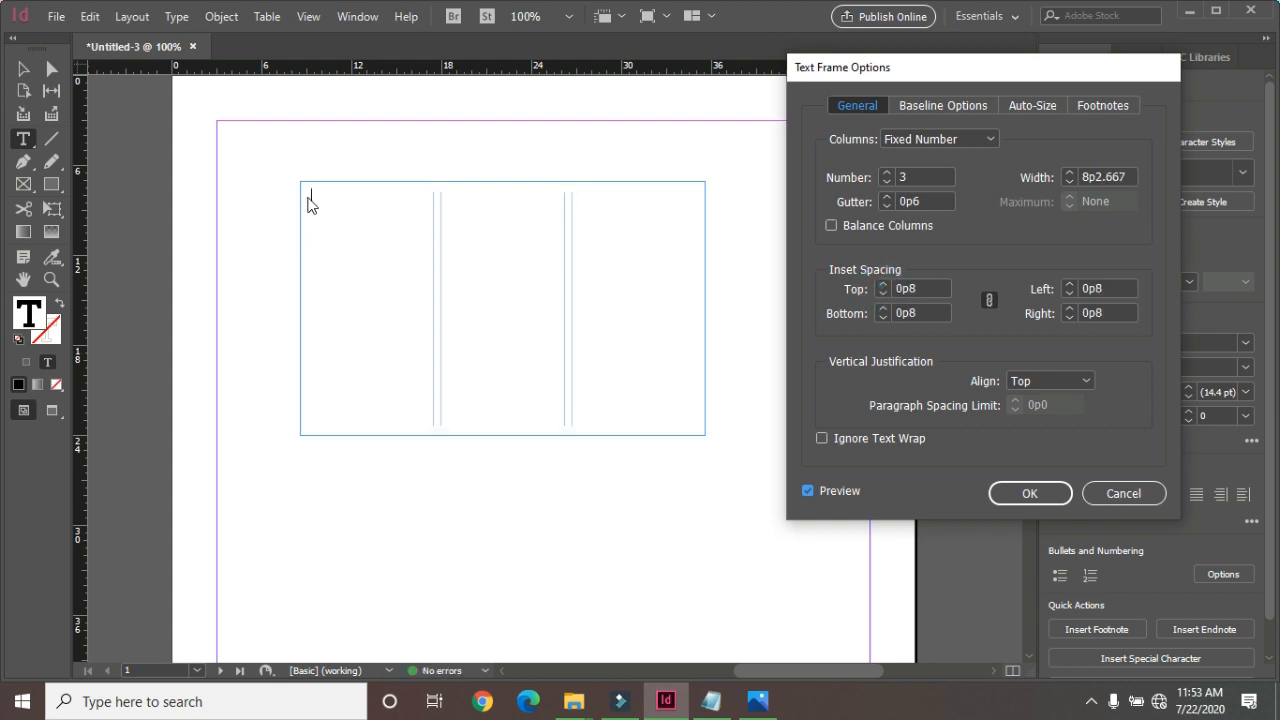
Discard the text frame option changes and insert a 6p0 by 6p0 custom-positioned anchored object with its reference point at middle left.
{"action": "left_click", "coordinate": [1101, 494]}
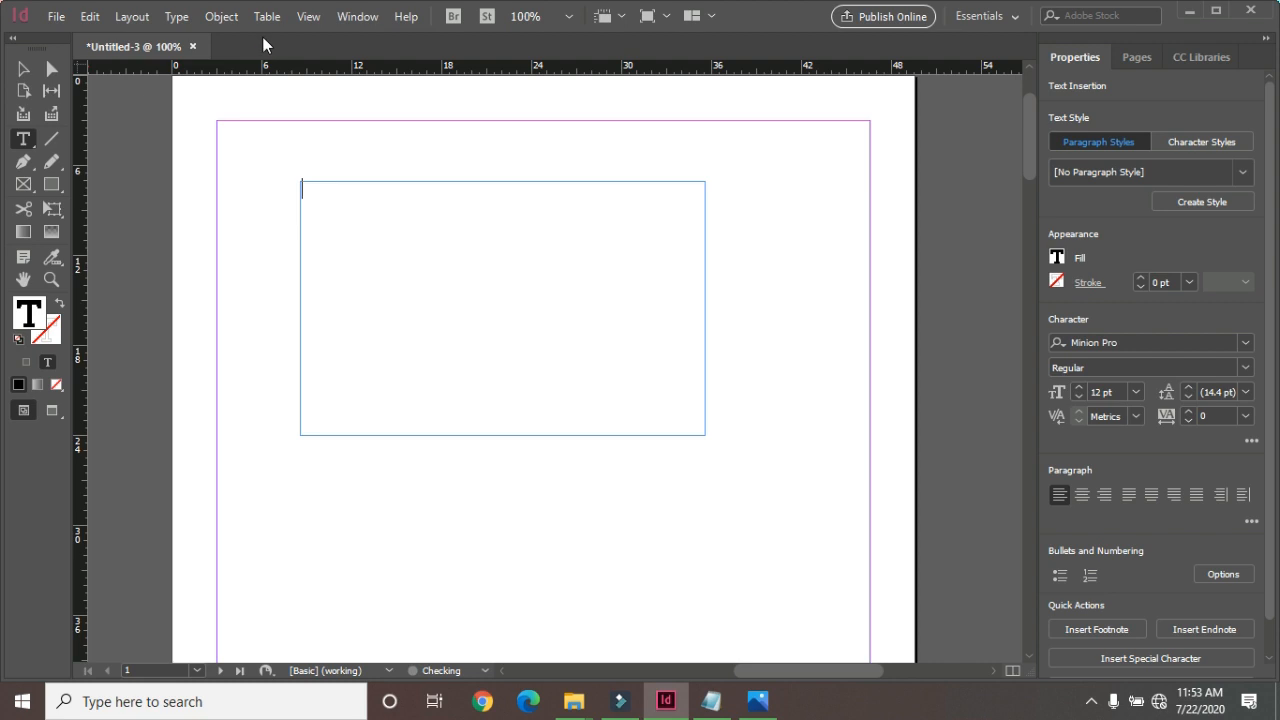
{"action": "left_click", "coordinate": [174, 15]}
{"action": "mouse_move", "coordinate": [211, 22]}
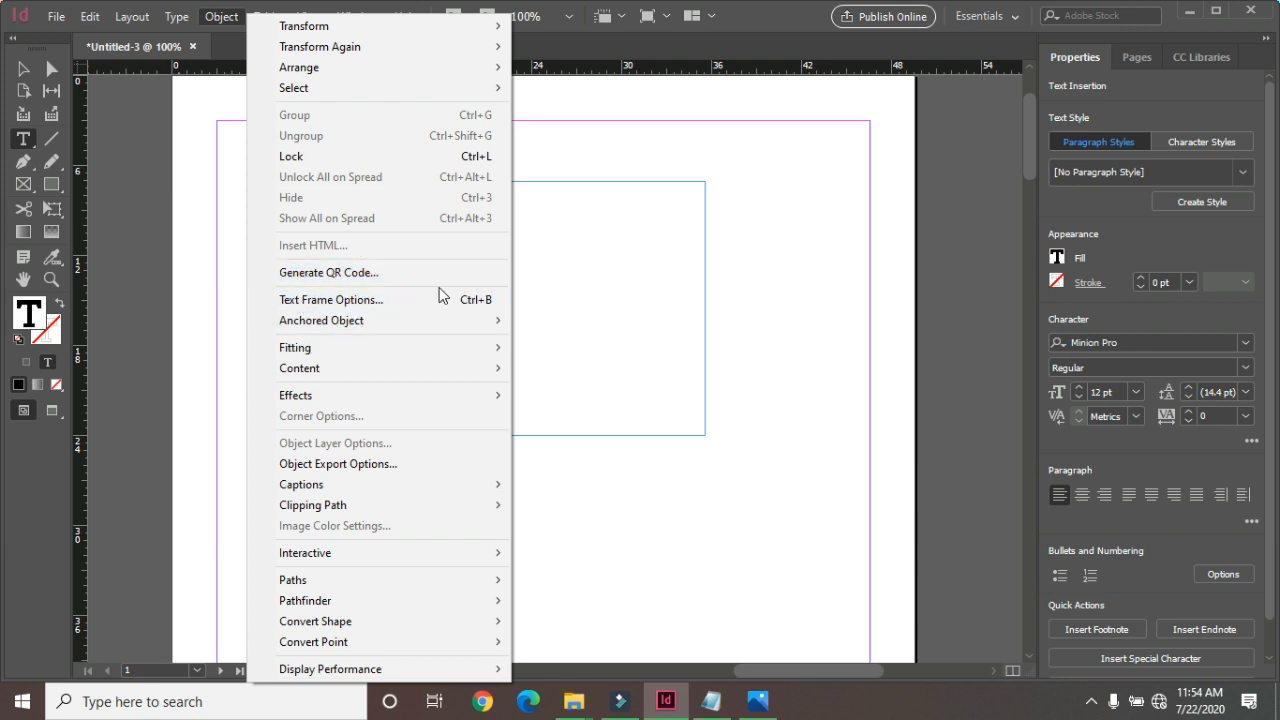
{"action": "mouse_move", "coordinate": [357, 324]}
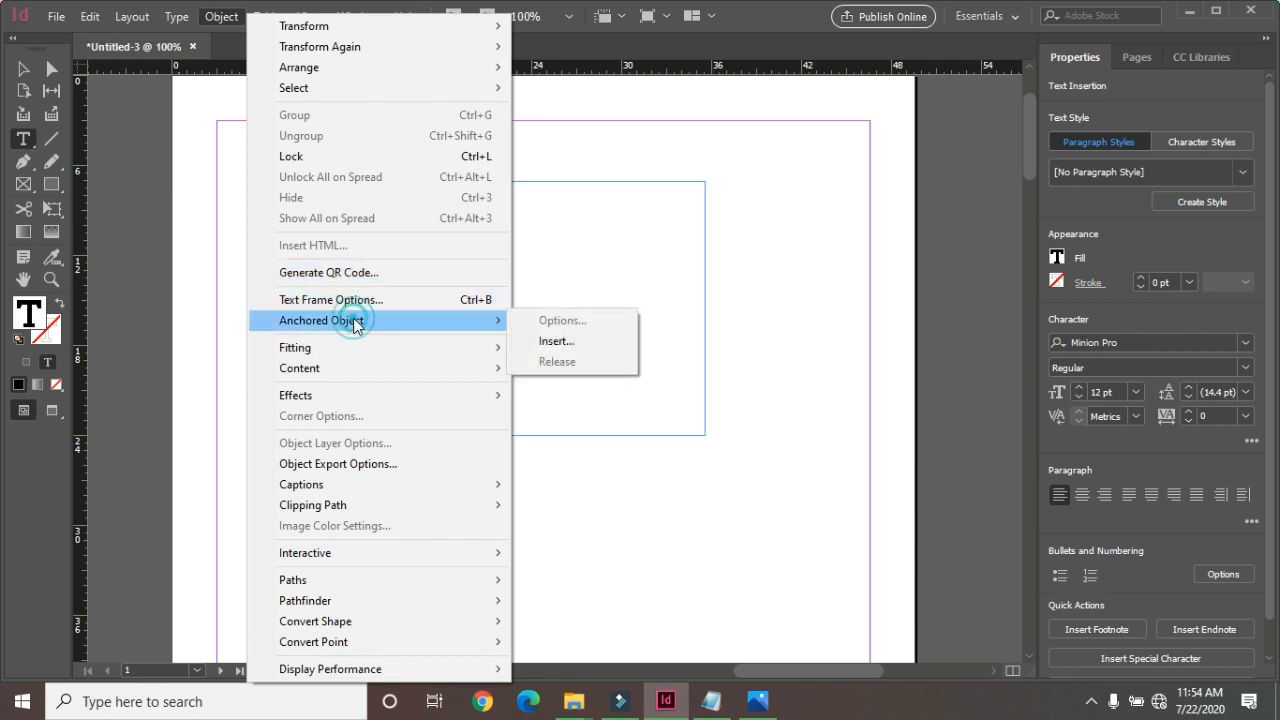
{"action": "left_click", "coordinate": [548, 342]}
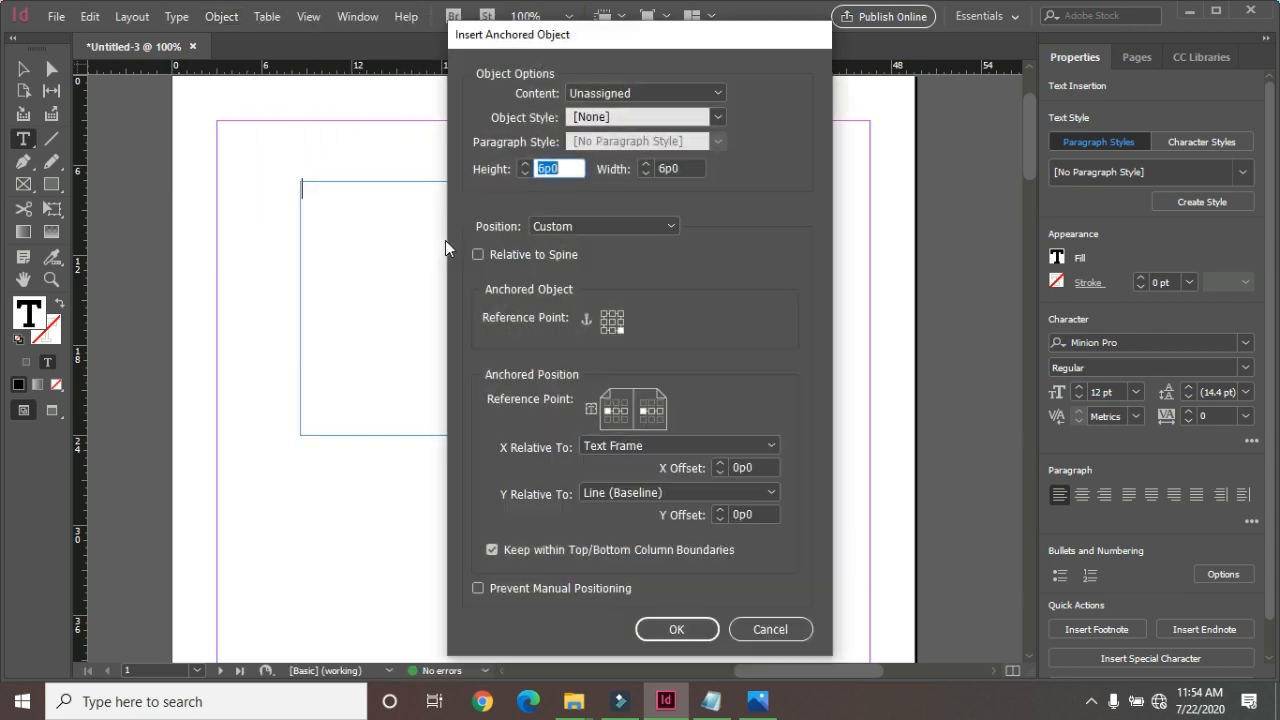
{"action": "left_click", "coordinate": [604, 321]}
{"action": "left_click", "coordinate": [477, 589]}
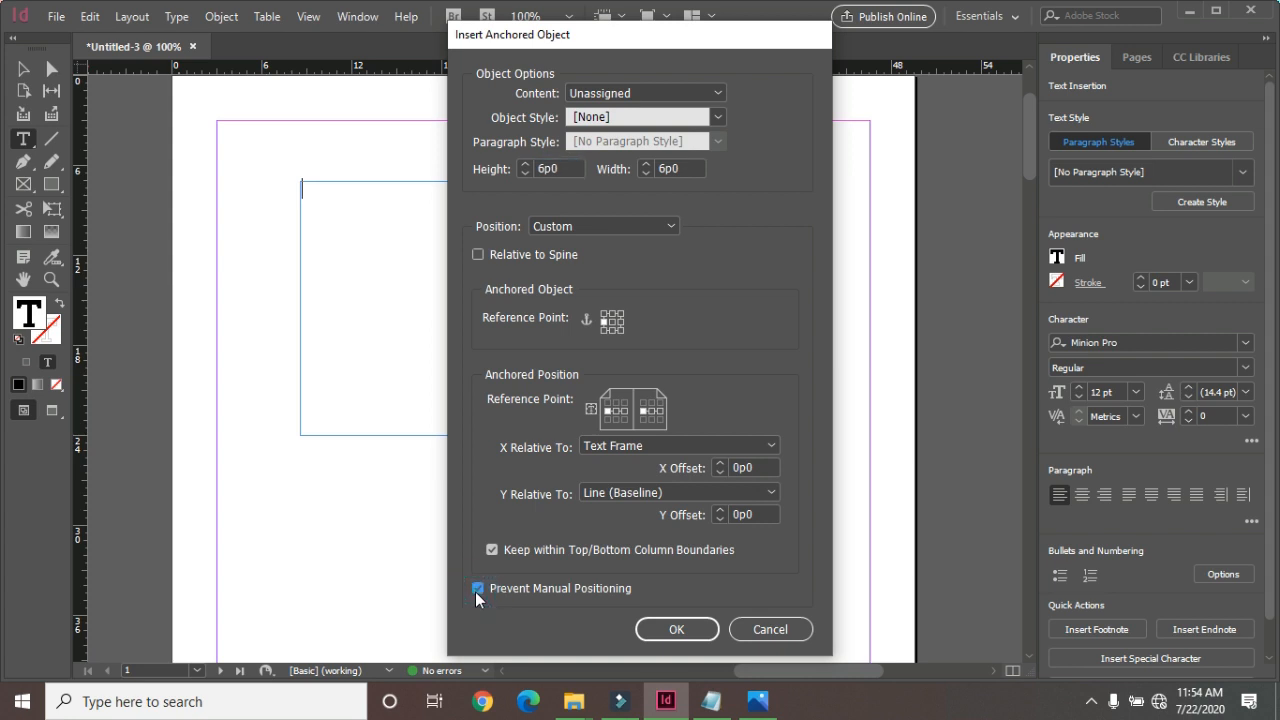
{"action": "left_click", "coordinate": [477, 589]}
{"action": "left_click", "coordinate": [682, 627]}
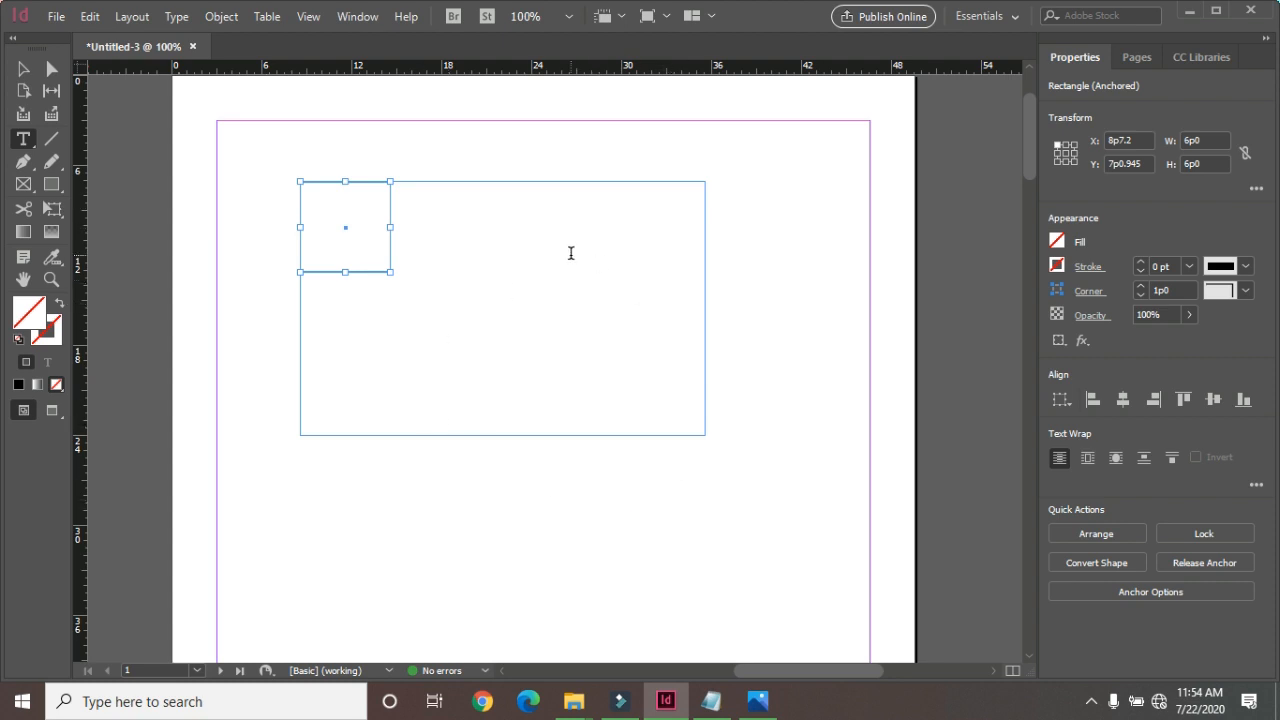
Draw two overlapping rectangles around the anchored object inside the text frame, about 19p6 by 11p10 and 26p4 by 10p1.
{"action": "left_click", "coordinate": [52, 184]}
{"action": "left_click_drag", "start_coordinate": [402, 188], "coordinate": [694, 364]}
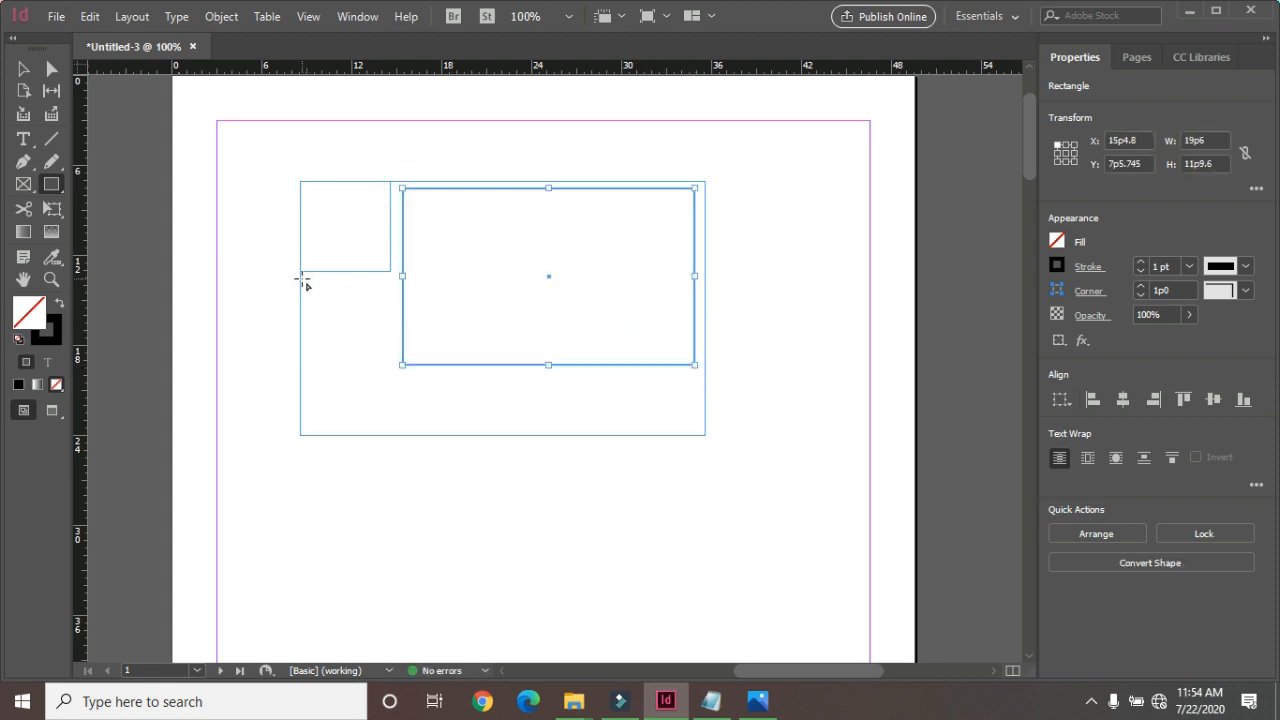
{"action": "left_click_drag", "start_coordinate": [304, 277], "coordinate": [304, 277]}
{"action": "left_click_drag", "start_coordinate": [557, 437], "coordinate": [696, 429]}
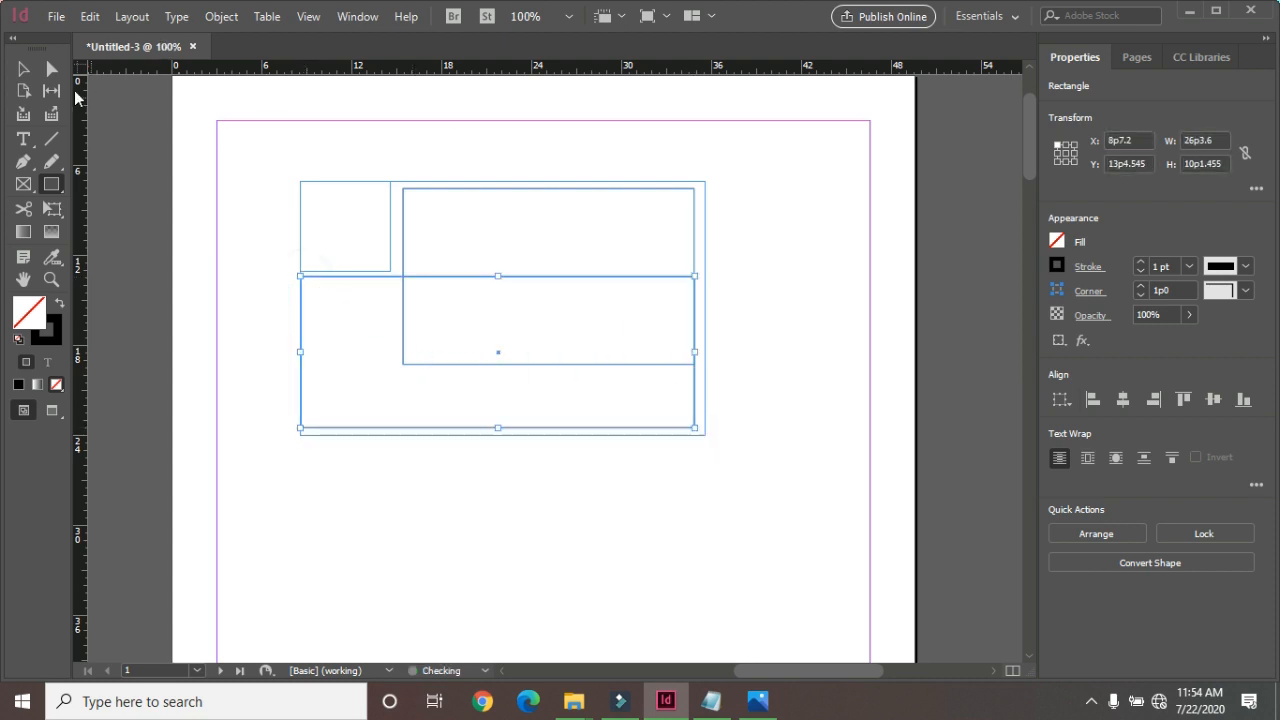
Select both overlapping rectangles and merge them into one L-shaped outline with the Pathfinder Add operation.
{"action": "left_click", "coordinate": [24, 68]}
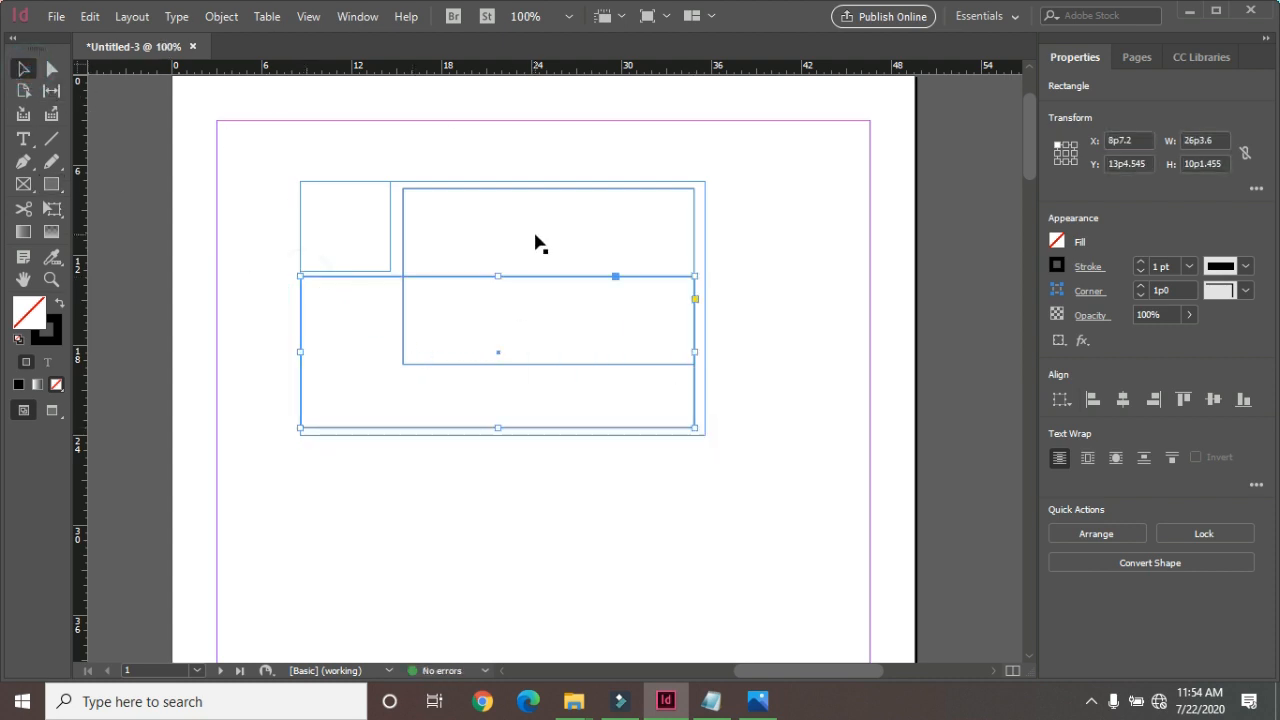
{"action": "left_click", "coordinate": [402, 218], "text": "shift"}
{"action": "left_click", "coordinate": [449, 151]}
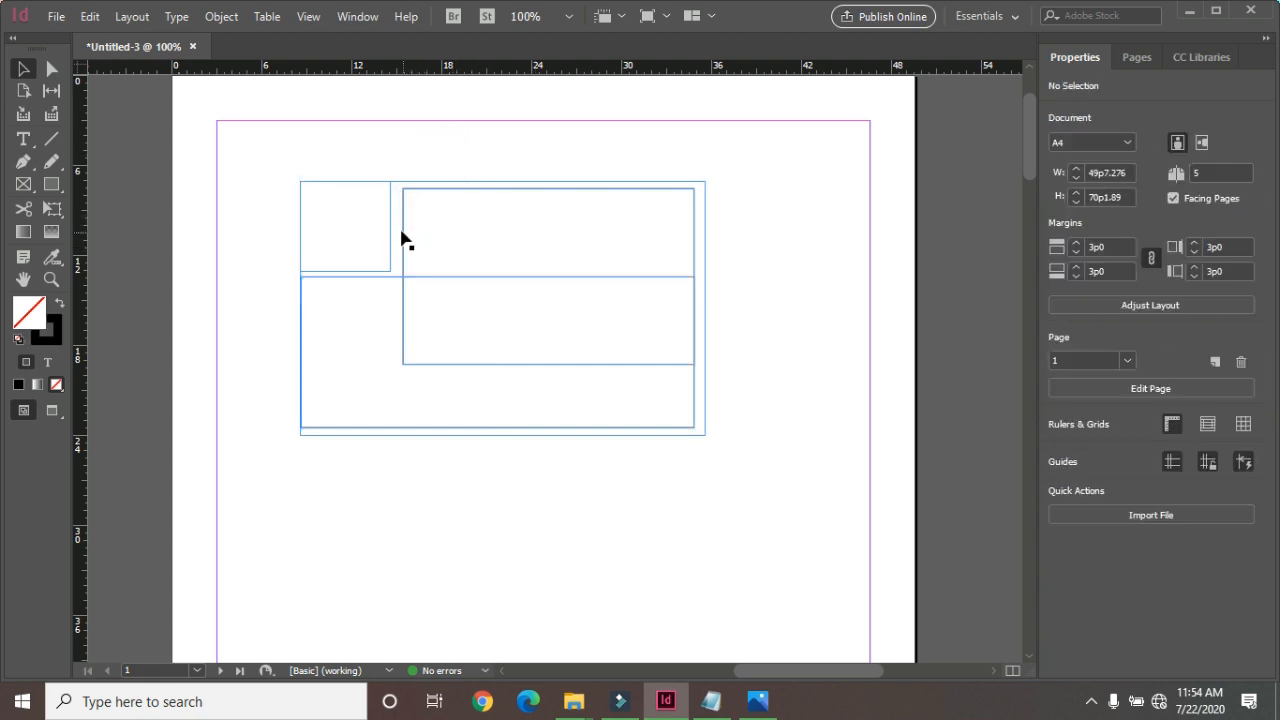
{"action": "left_click", "coordinate": [401, 233]}
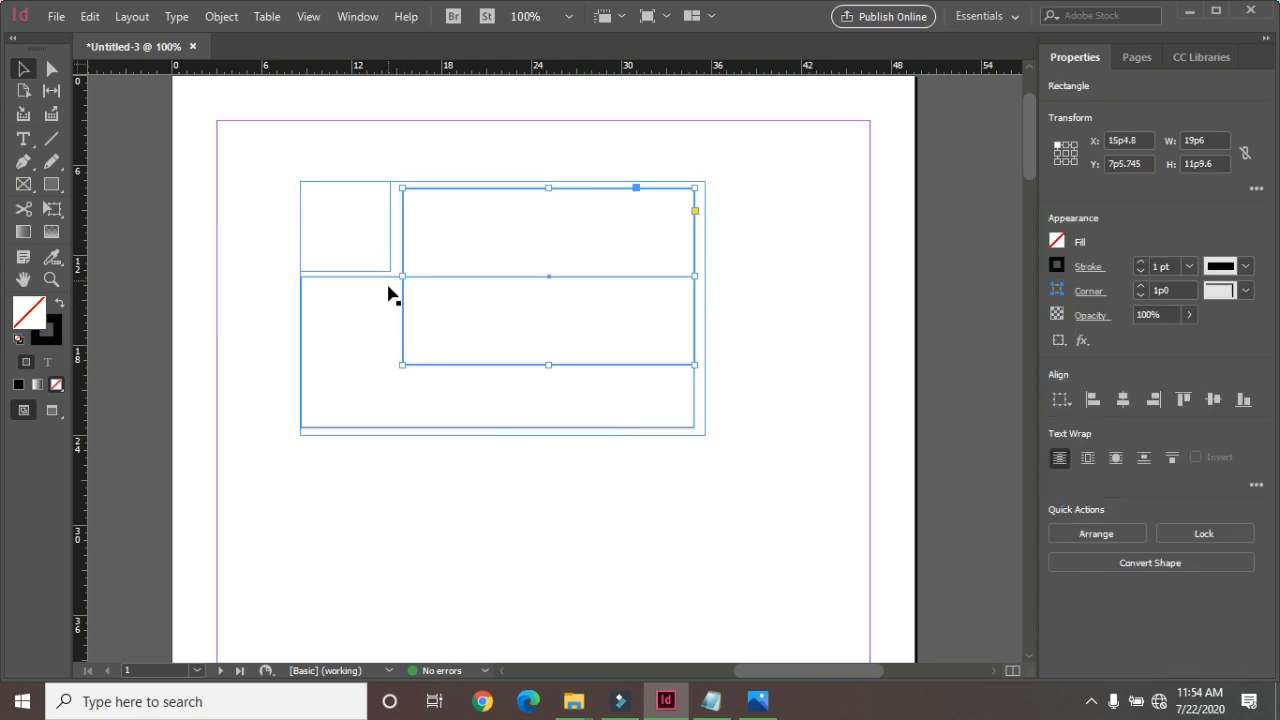
{"action": "left_click", "coordinate": [388, 278], "text": "shift"}
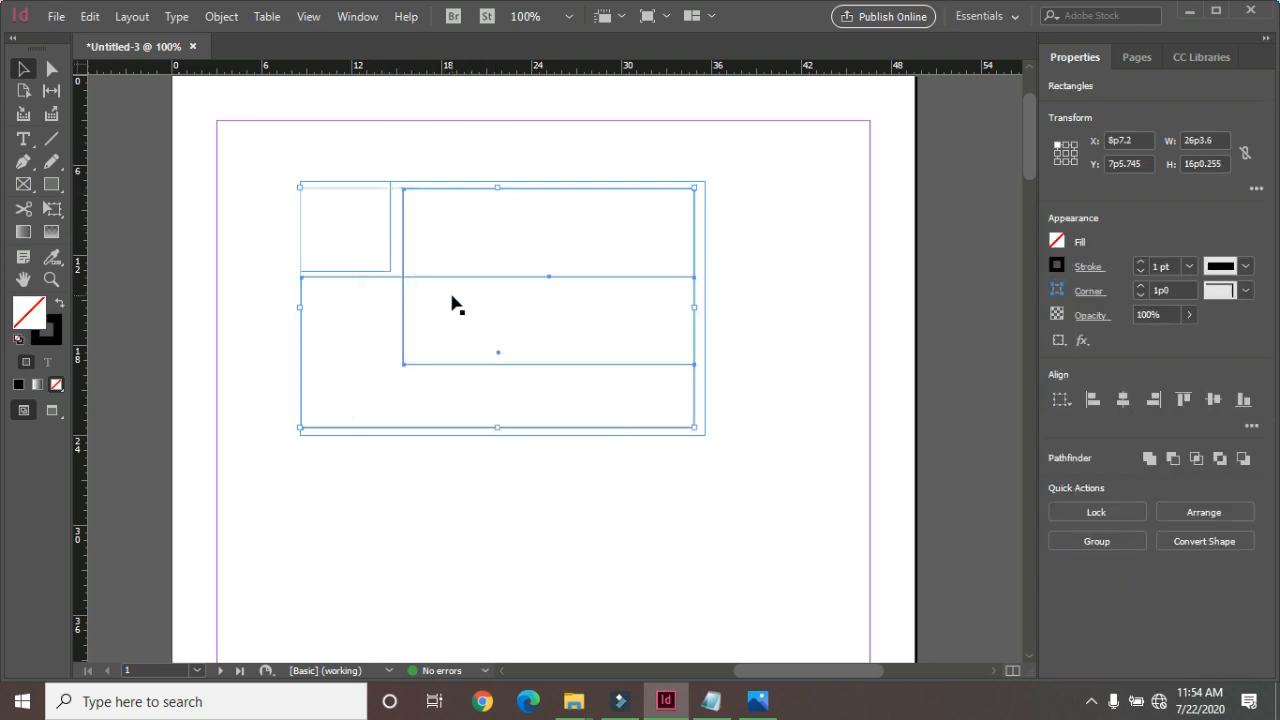
{"action": "left_click", "coordinate": [1146, 459]}
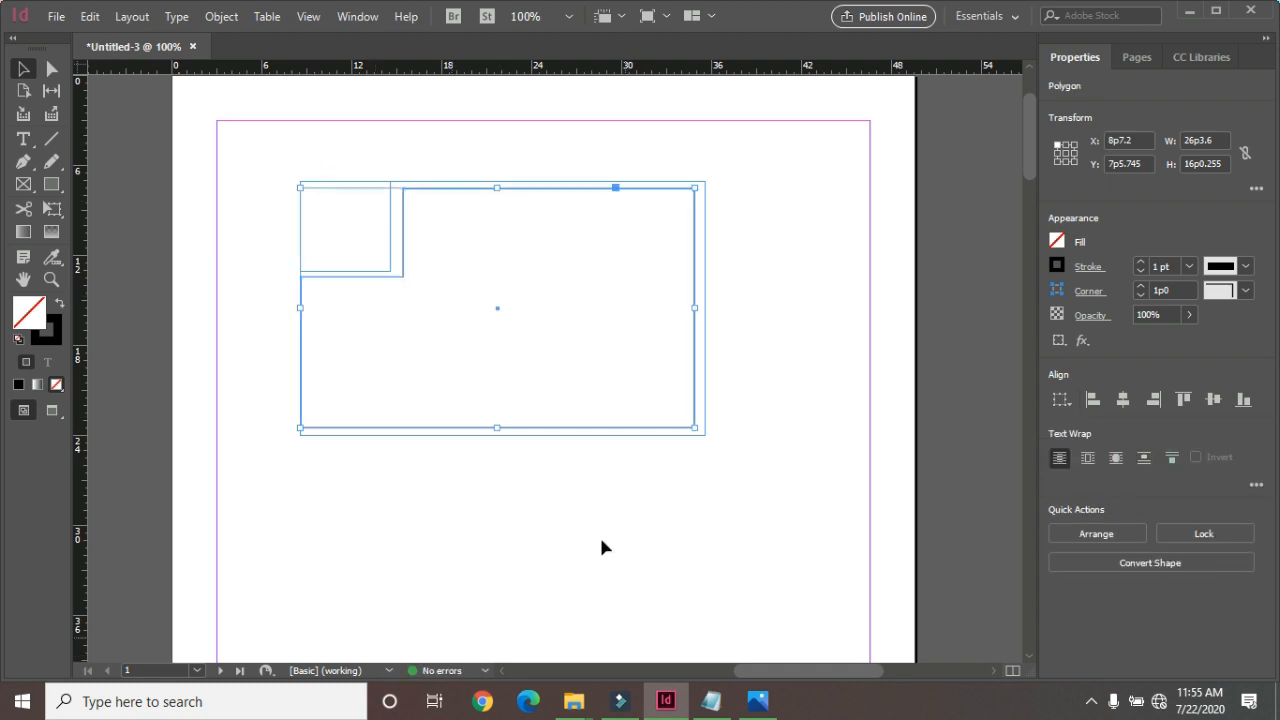
Try to place the text cursor inside the merged L-shaped outline.
{"action": "left_click", "coordinate": [23, 139]}
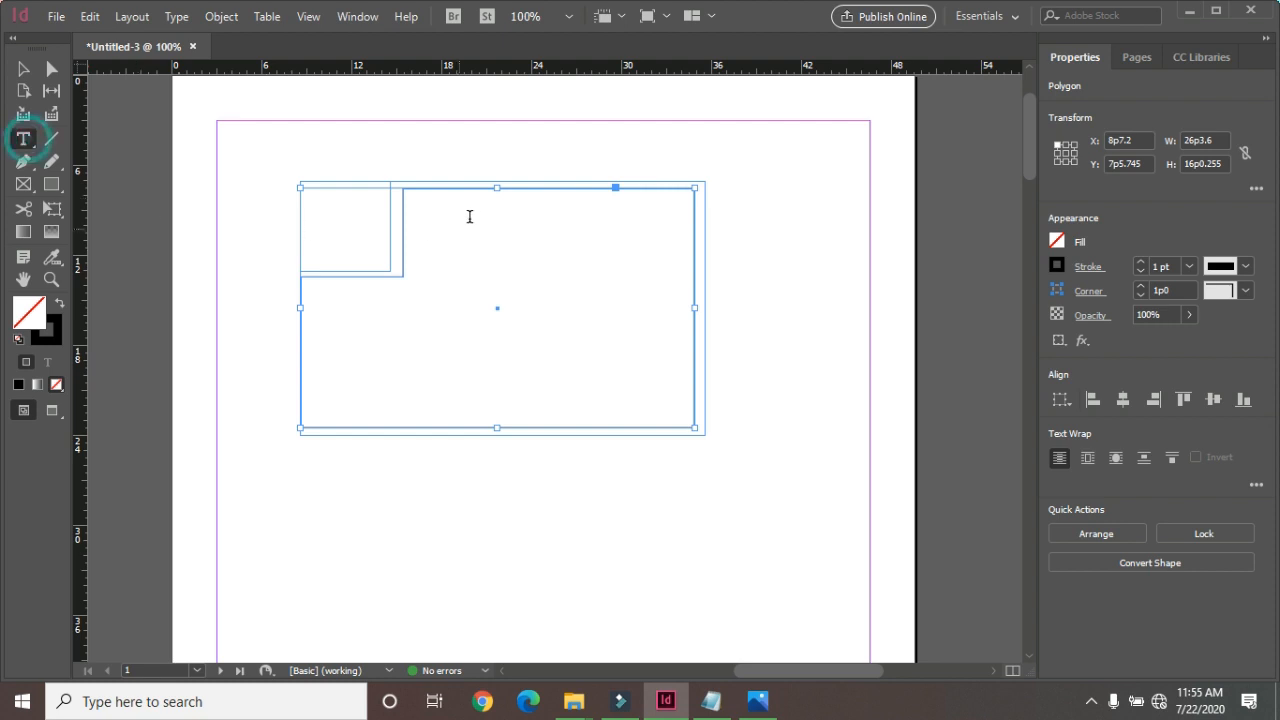
{"action": "left_click", "coordinate": [421, 211]}
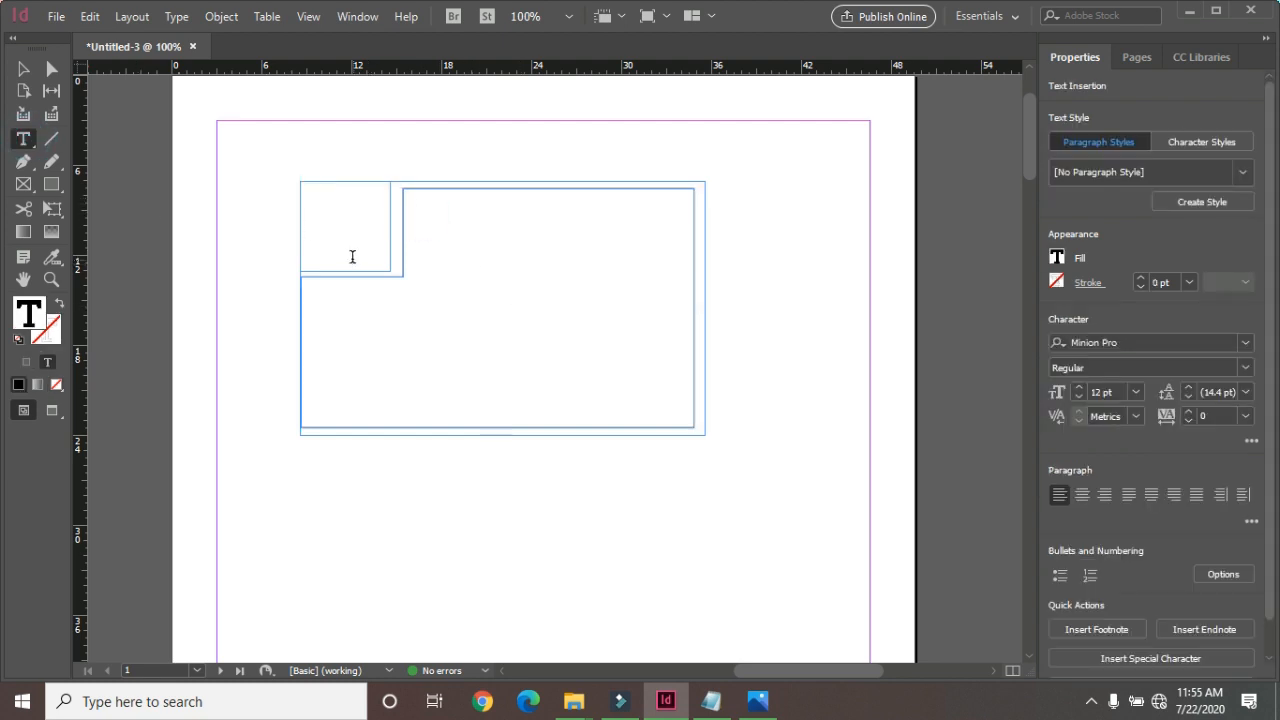
{"action": "left_click", "coordinate": [415, 198]}
Select the outer text frame and lock it.
{"action": "left_click", "coordinate": [23, 68]}
{"action": "left_click", "coordinate": [312, 178]}
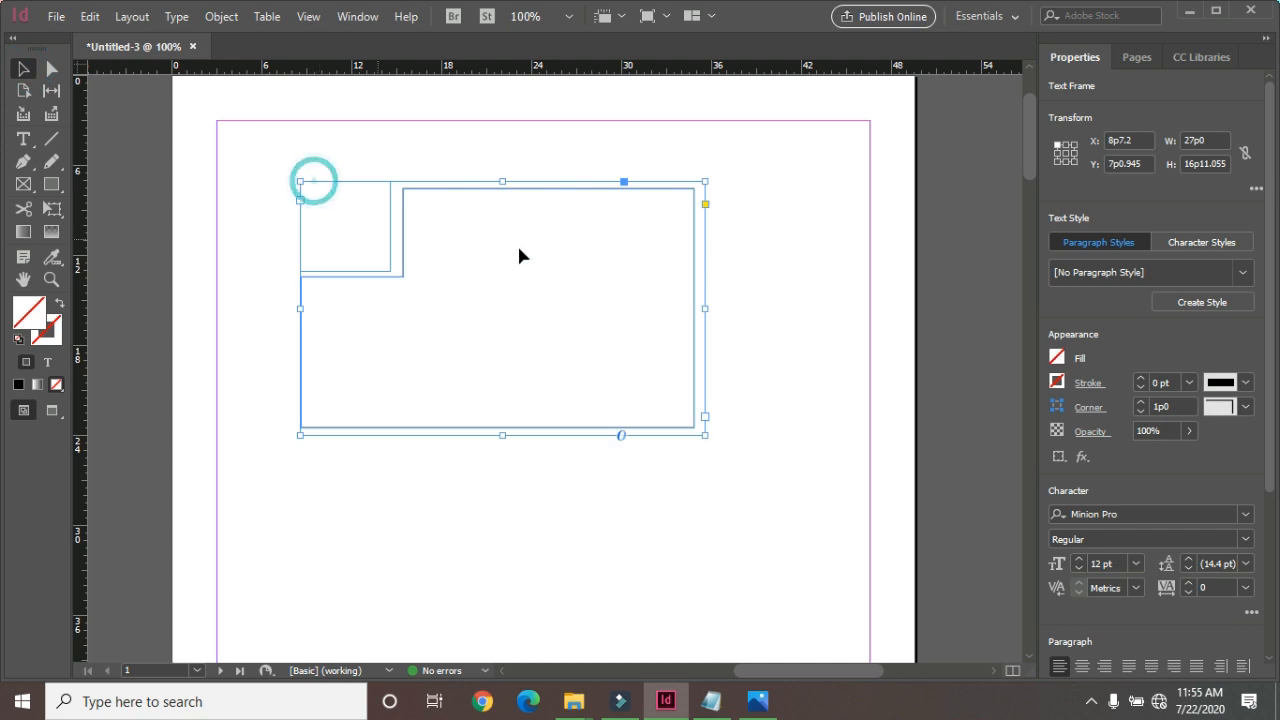
{"action": "left_click", "coordinate": [221, 17]}
{"action": "left_click", "coordinate": [360, 158]}
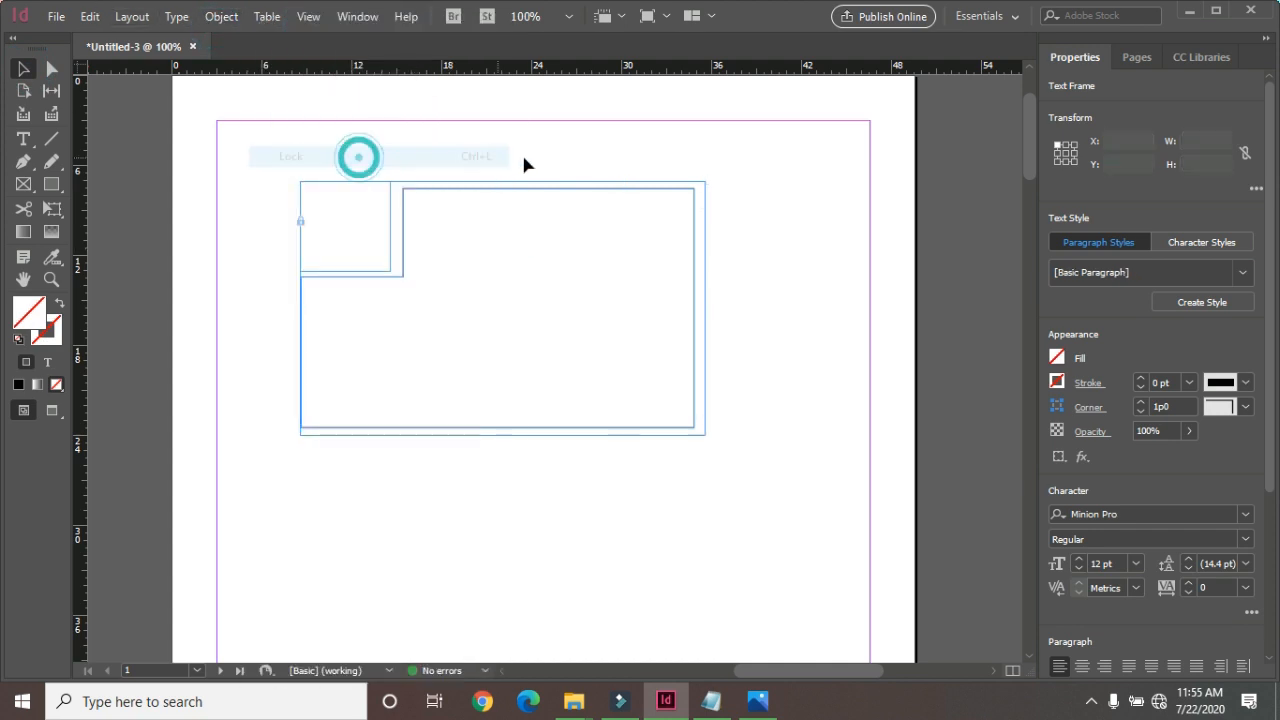
Turn the merged L-shaped outline into a text frame and enter the sample text "fdfhdfdfgdfdfgdfgdfdfgddfdf".
{"action": "left_click", "coordinate": [23, 138]}
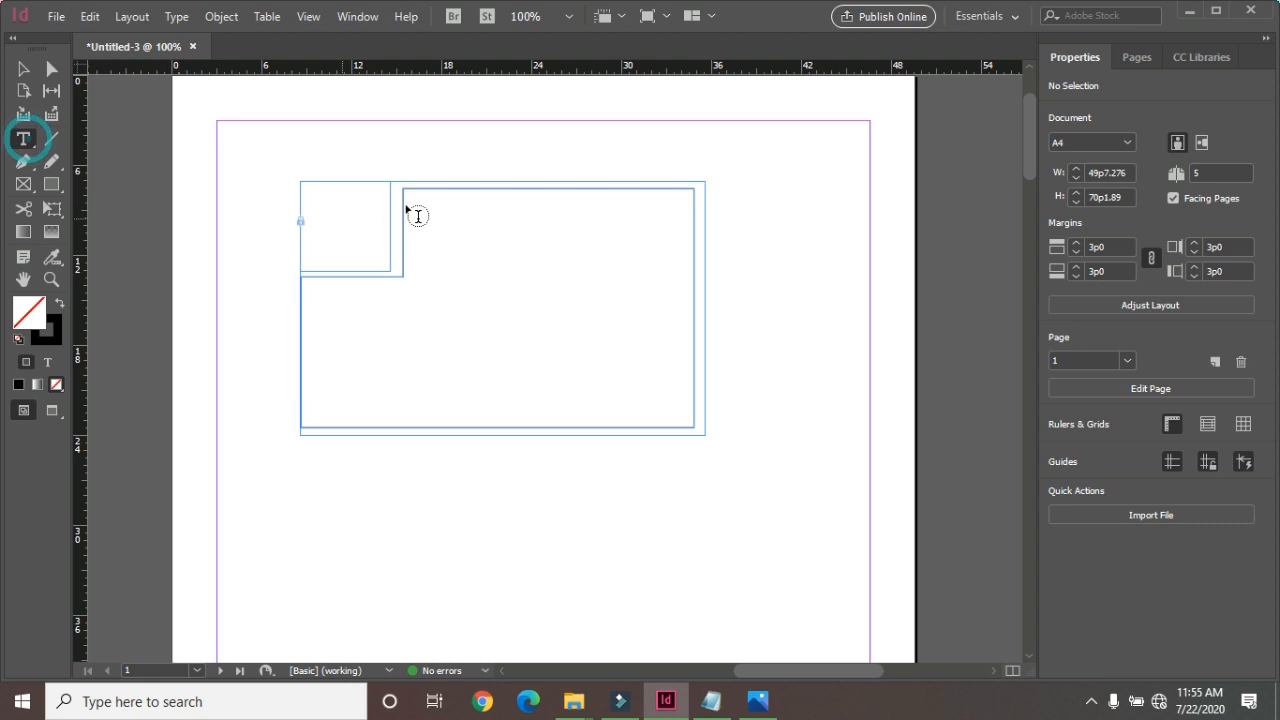
{"action": "left_click", "coordinate": [410, 196]}
{"action": "type", "text": "fdfhdfdfgdfdfgdfgdfdfgddfdf"}
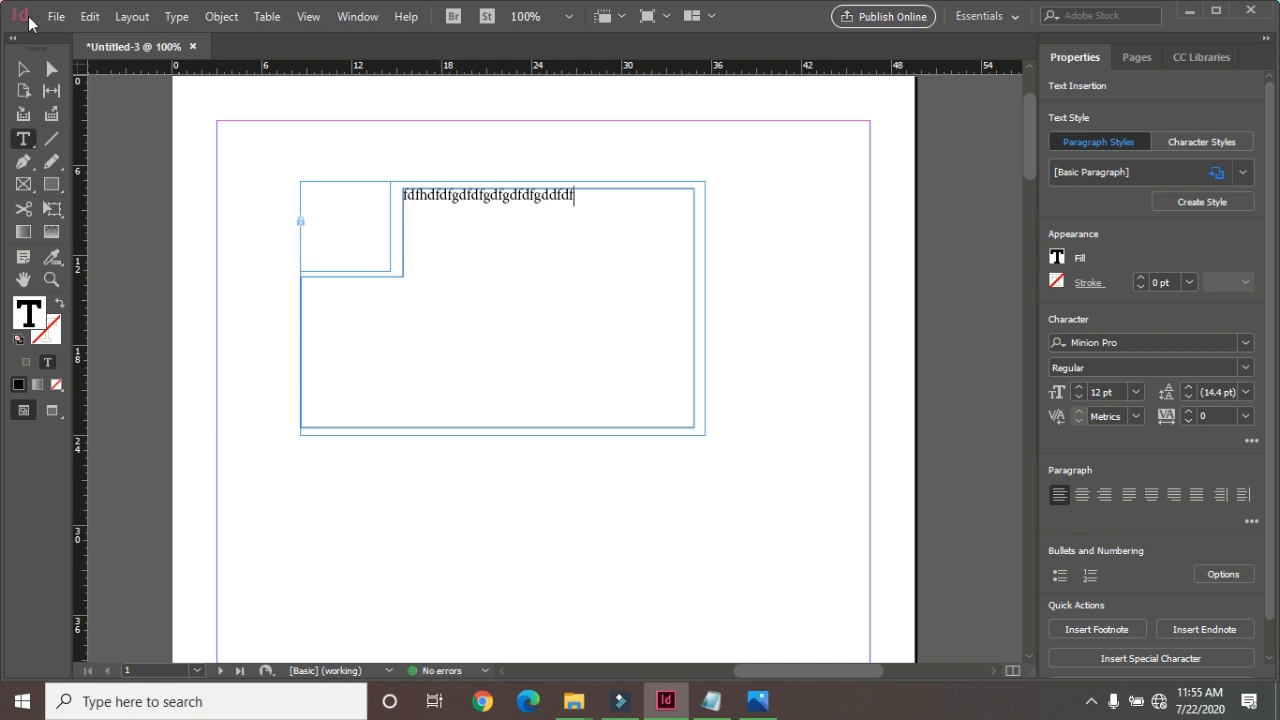
Examine the anchored object commands offered for the L-shaped text frame.
{"action": "left_click", "coordinate": [23, 68]}
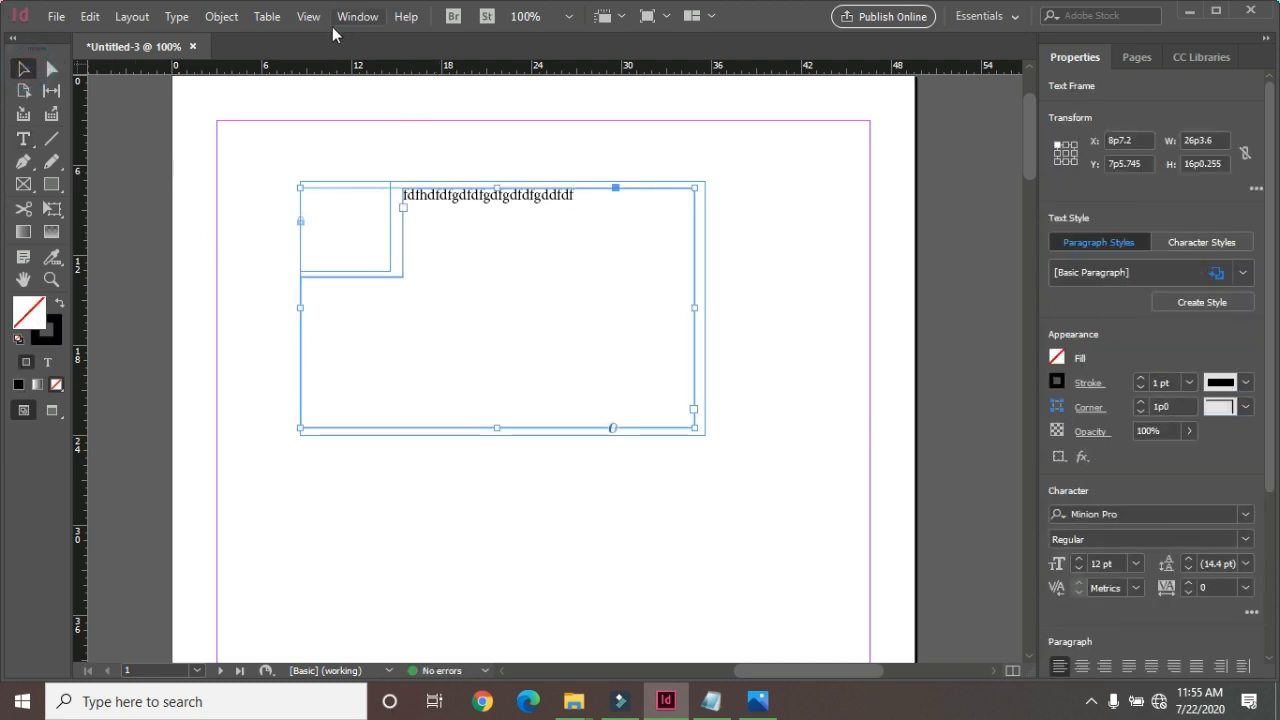
{"action": "left_click", "coordinate": [221, 16]}
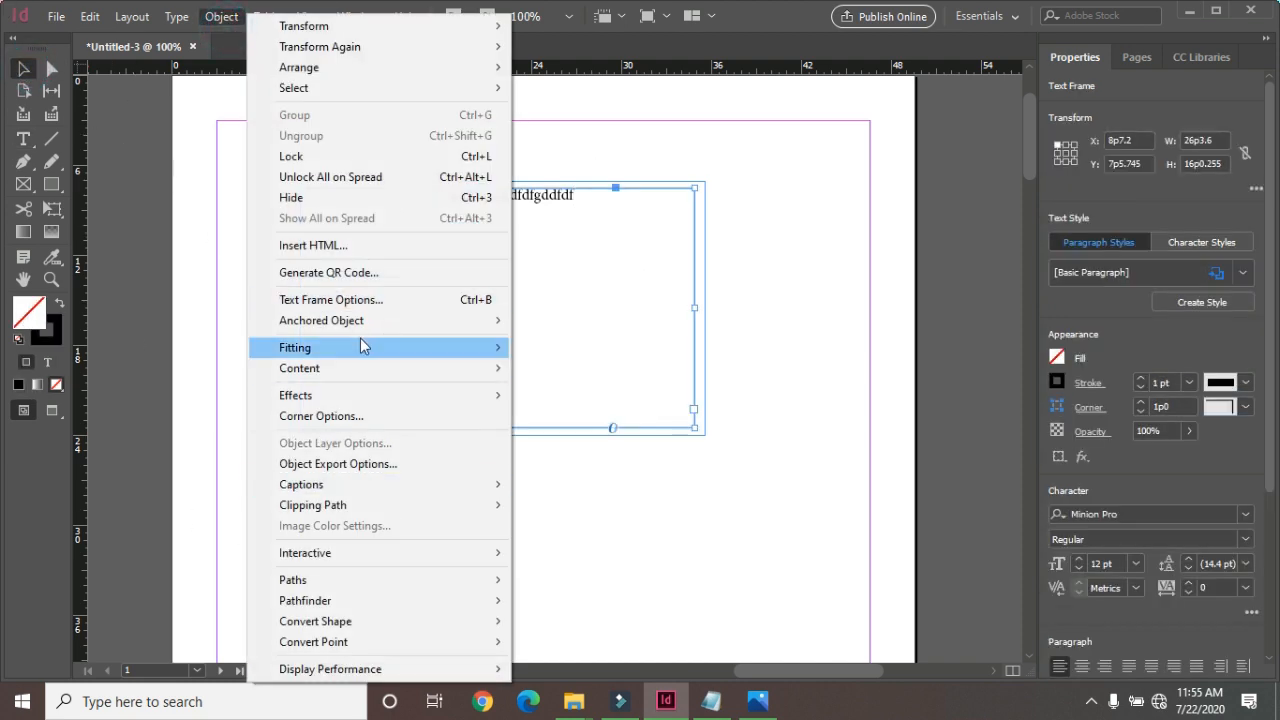
{"action": "mouse_move", "coordinate": [372, 329]}
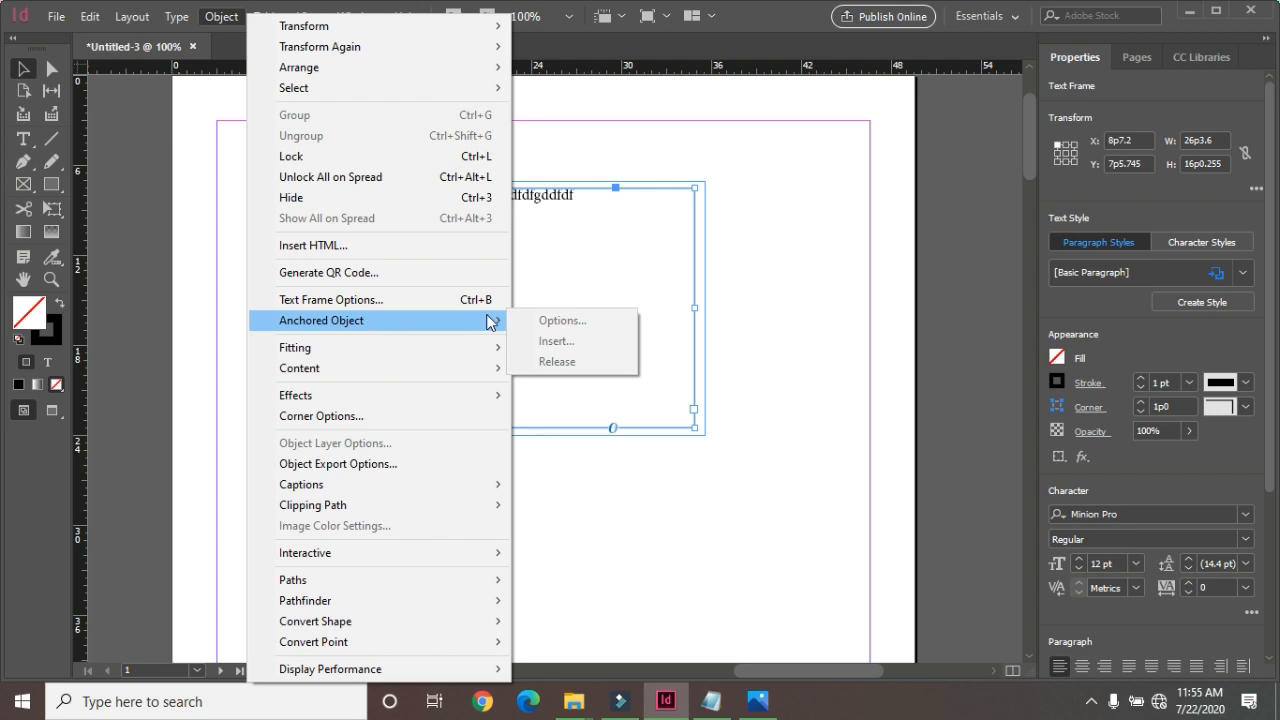
{"action": "left_click", "coordinate": [23, 70]}
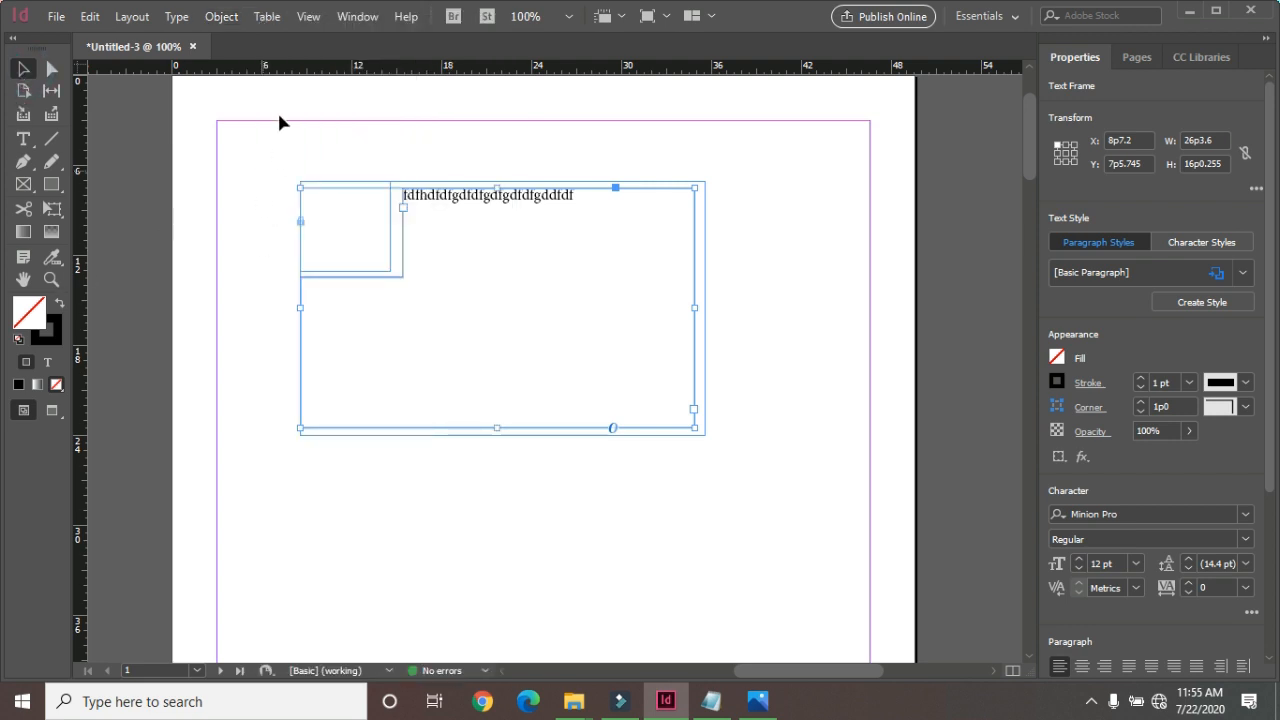
{"action": "left_click", "coordinate": [220, 20]}
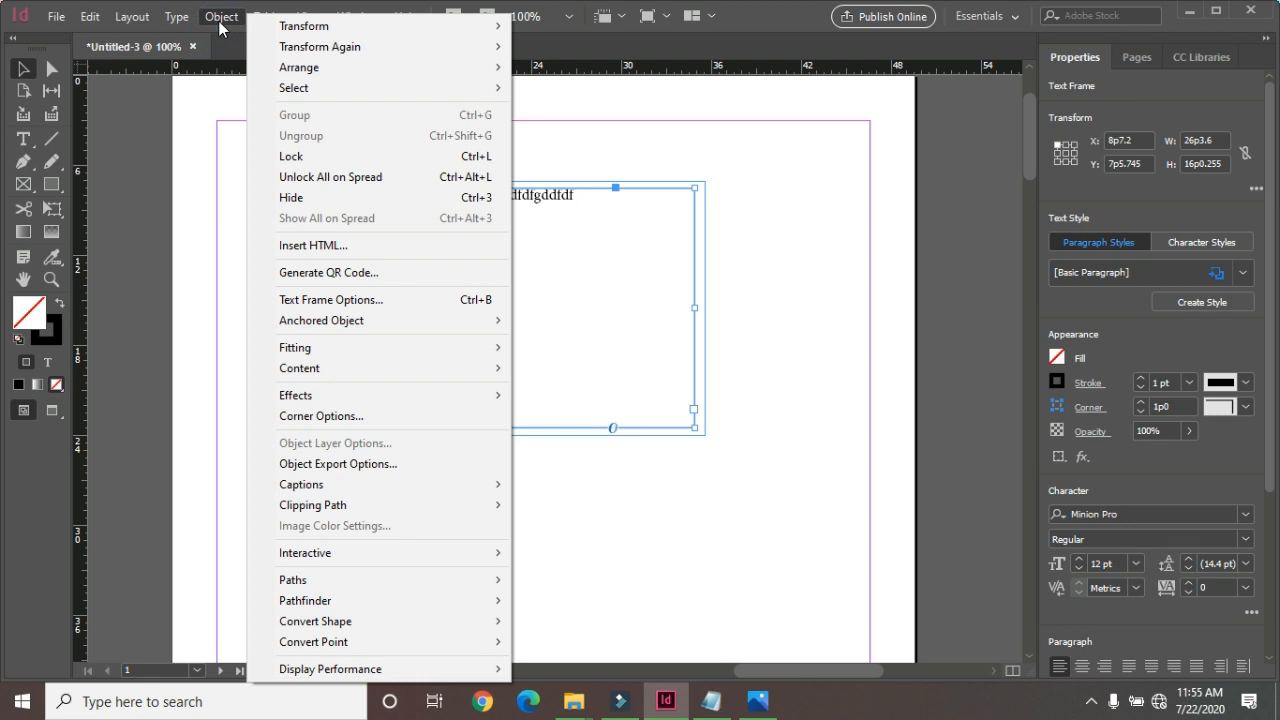
Deselect the L-shaped text frame and minimize the document window to reveal the desktop.
{"action": "left_click", "coordinate": [753, 166]}
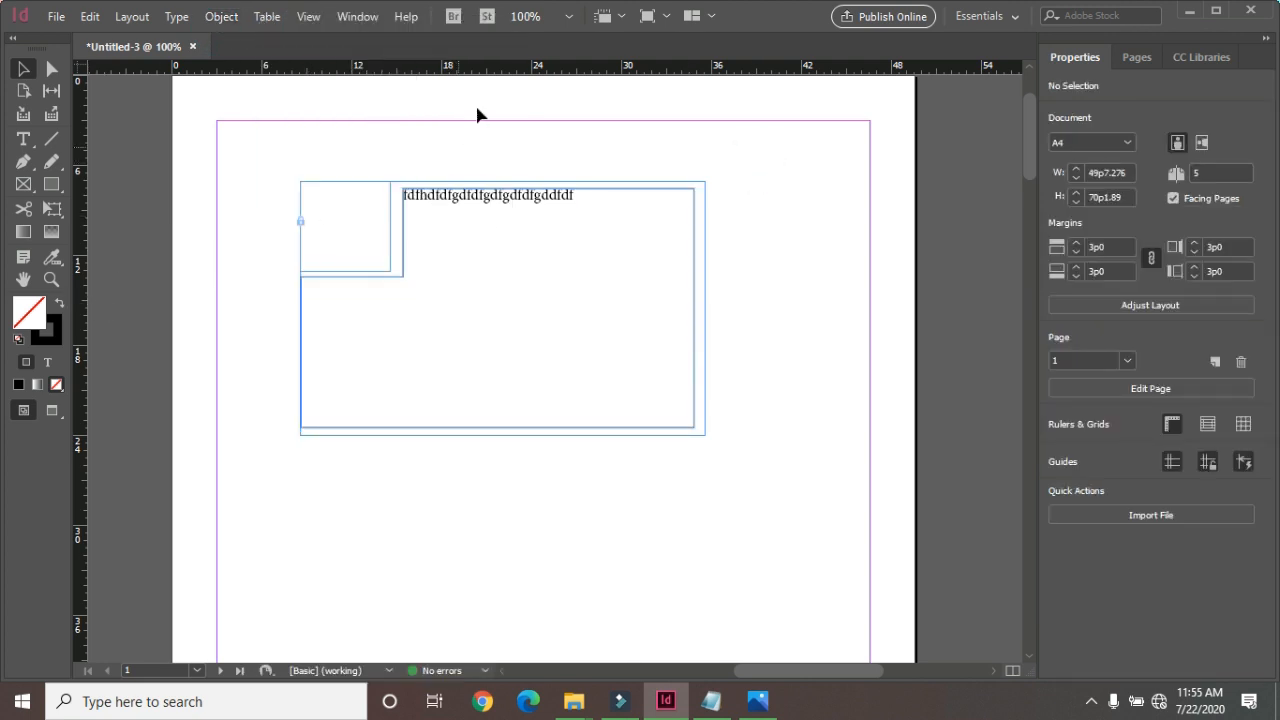
{"action": "left_click", "coordinate": [1191, 11]}
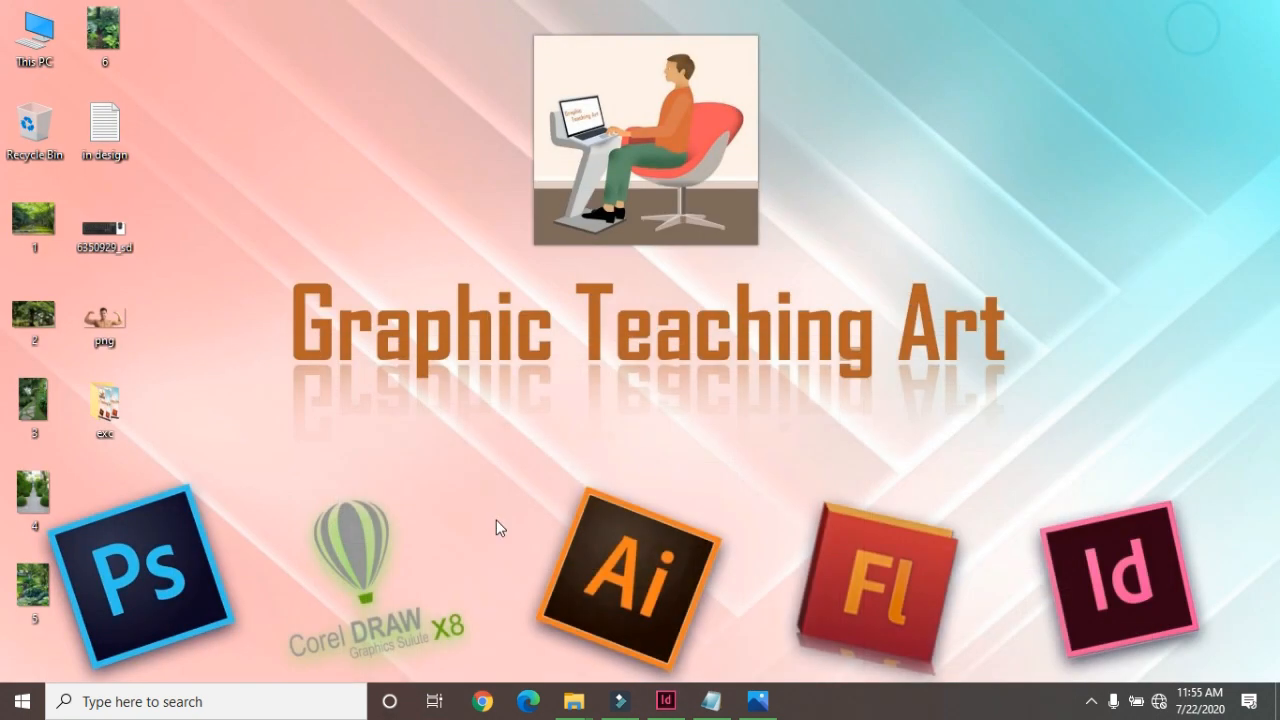